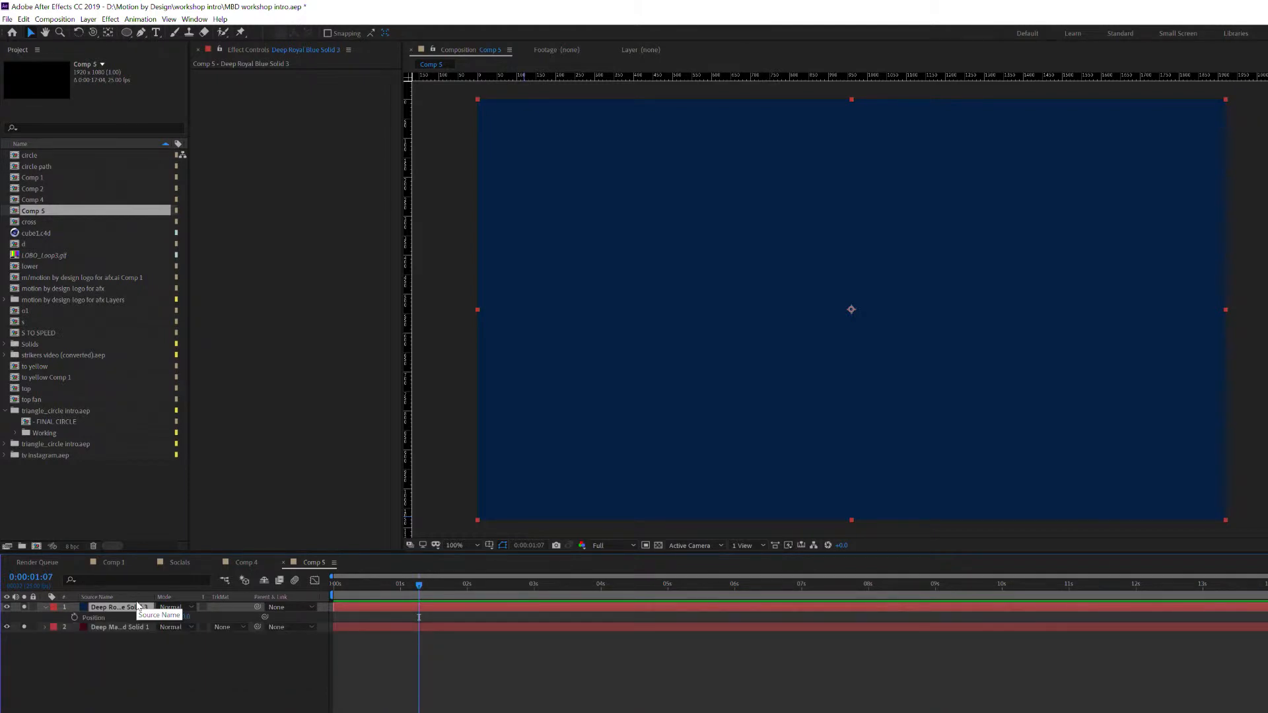
Reveal Position and Scale on the blue solid and set a keyframe for both properties at 0:00:01:07
{"action": "key", "text": "s"}
{"action": "key", "text": "shift+p"}
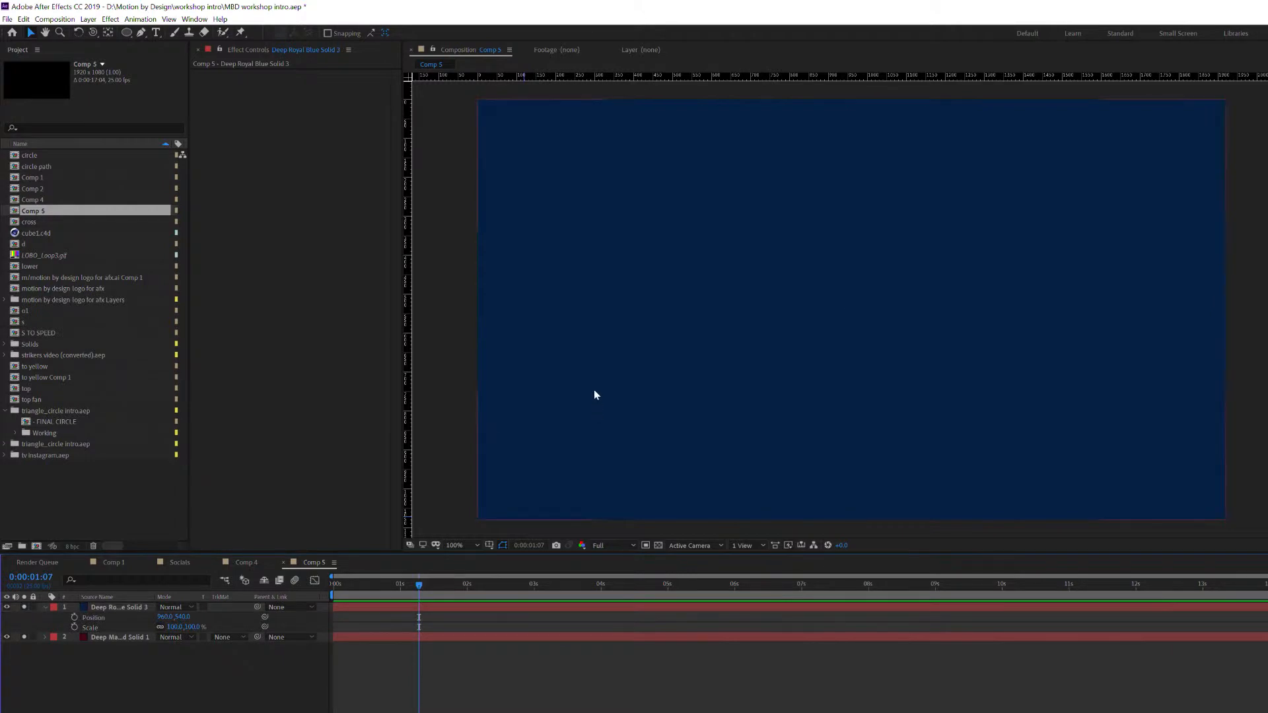
{"action": "left_click", "coordinate": [552, 282]}
{"action": "left_click", "coordinate": [74, 616]}
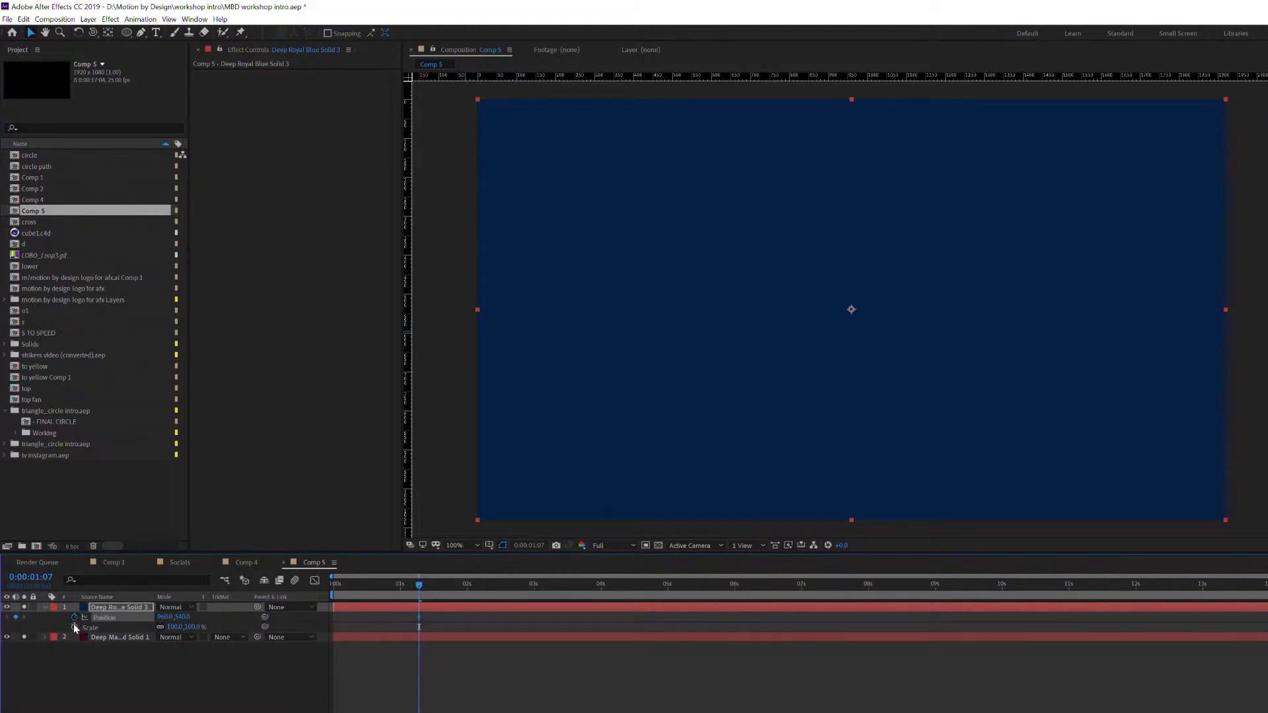
{"action": "left_click", "coordinate": [445, 635]}
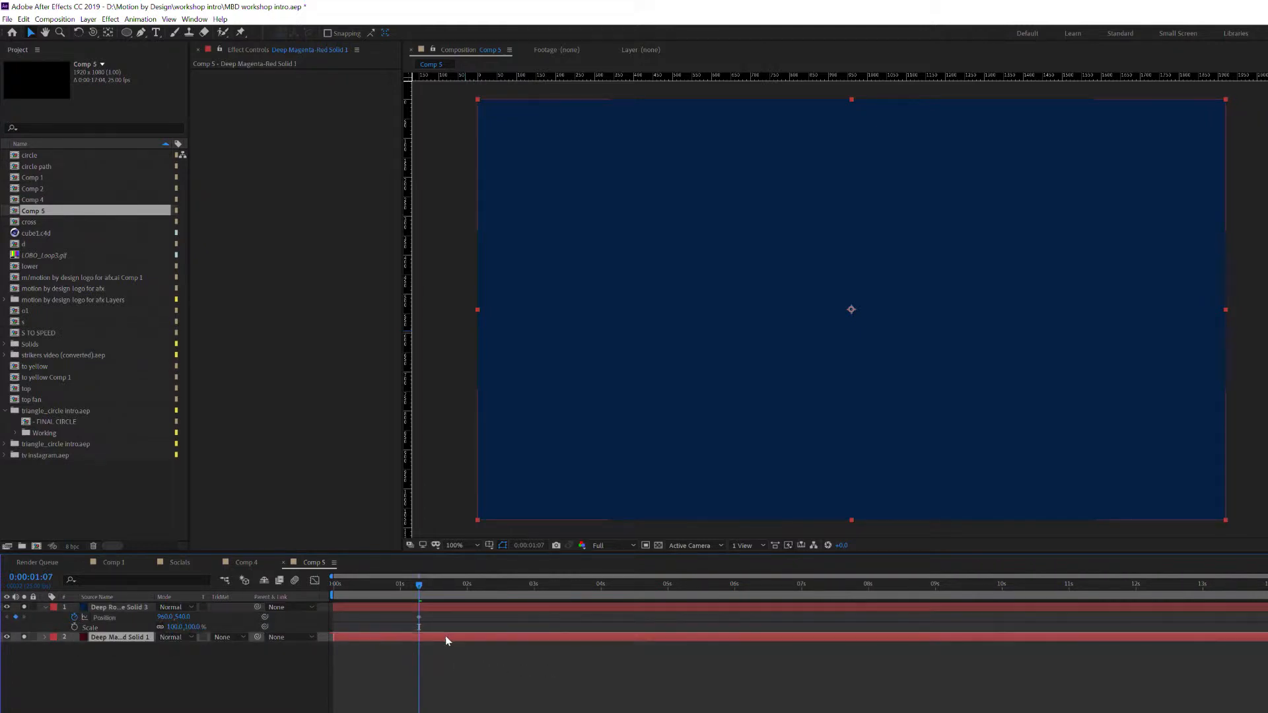
{"action": "left_click_drag", "start_coordinate": [429, 612], "coordinate": [403, 627]}
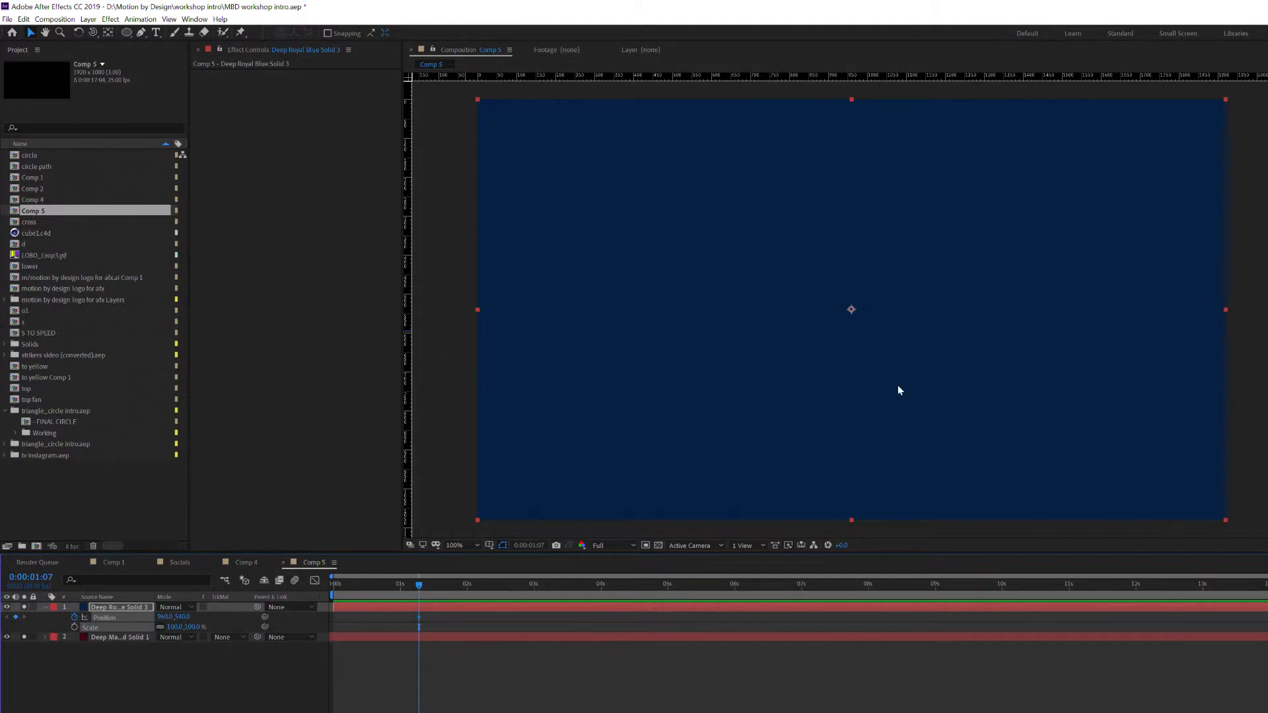
{"action": "left_click", "coordinate": [74, 627]}
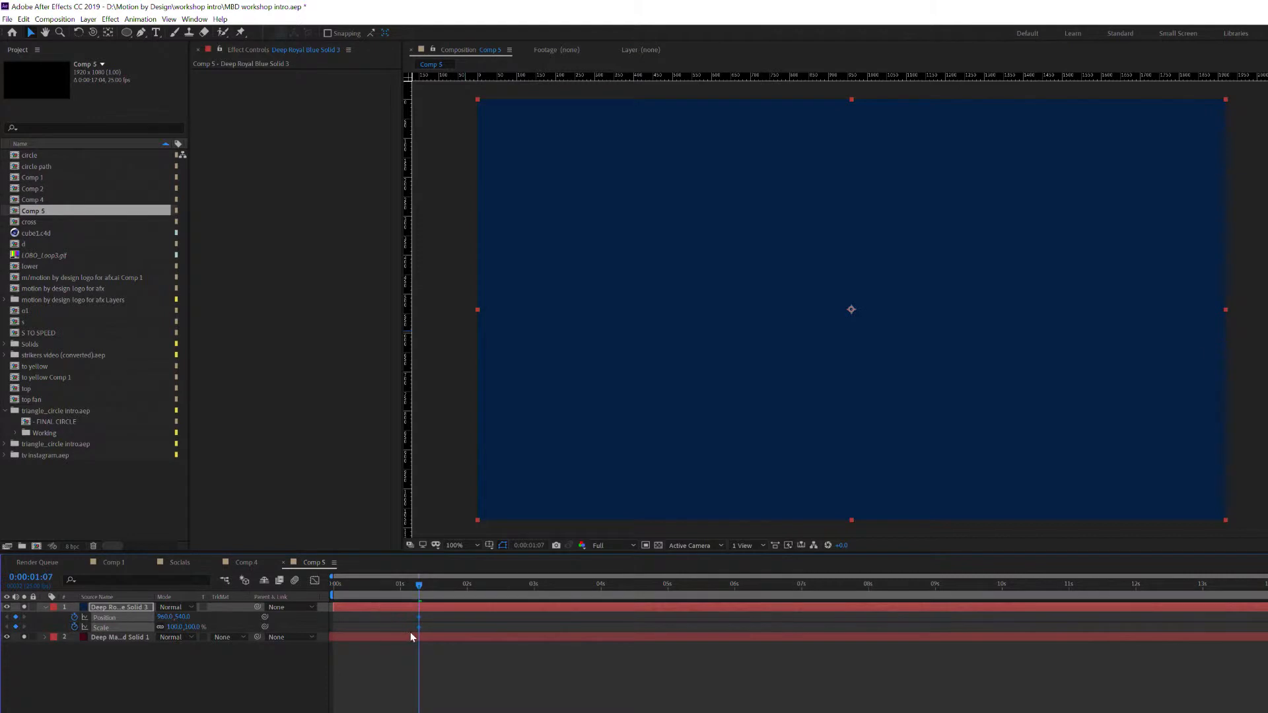
Move the current time to 0:00:00:19 and collapse the blue solid's properties
{"action": "key", "text": "space"}
{"action": "left_click_drag", "start_coordinate": [508, 596], "coordinate": [385, 601]}
{"action": "left_click", "coordinate": [396, 670]}
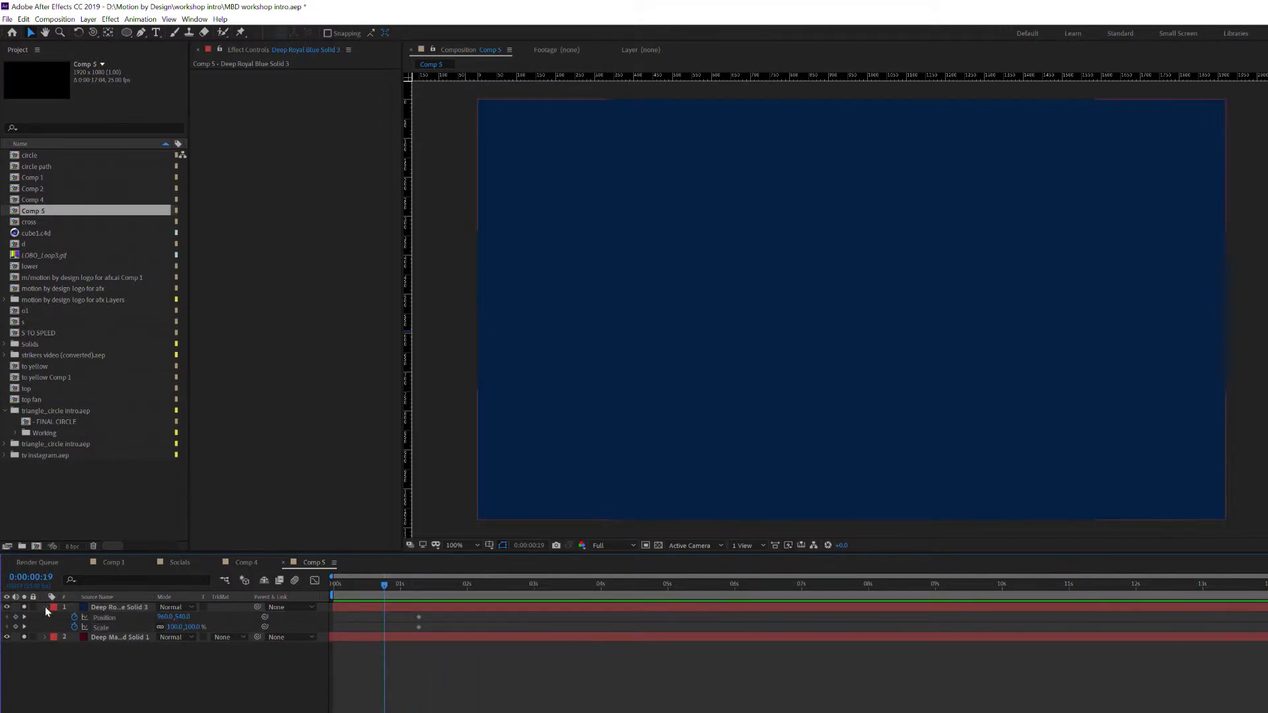
{"action": "left_click", "coordinate": [45, 607]}
{"action": "left_click", "coordinate": [113, 608]}
{"action": "left_click", "coordinate": [388, 632]}
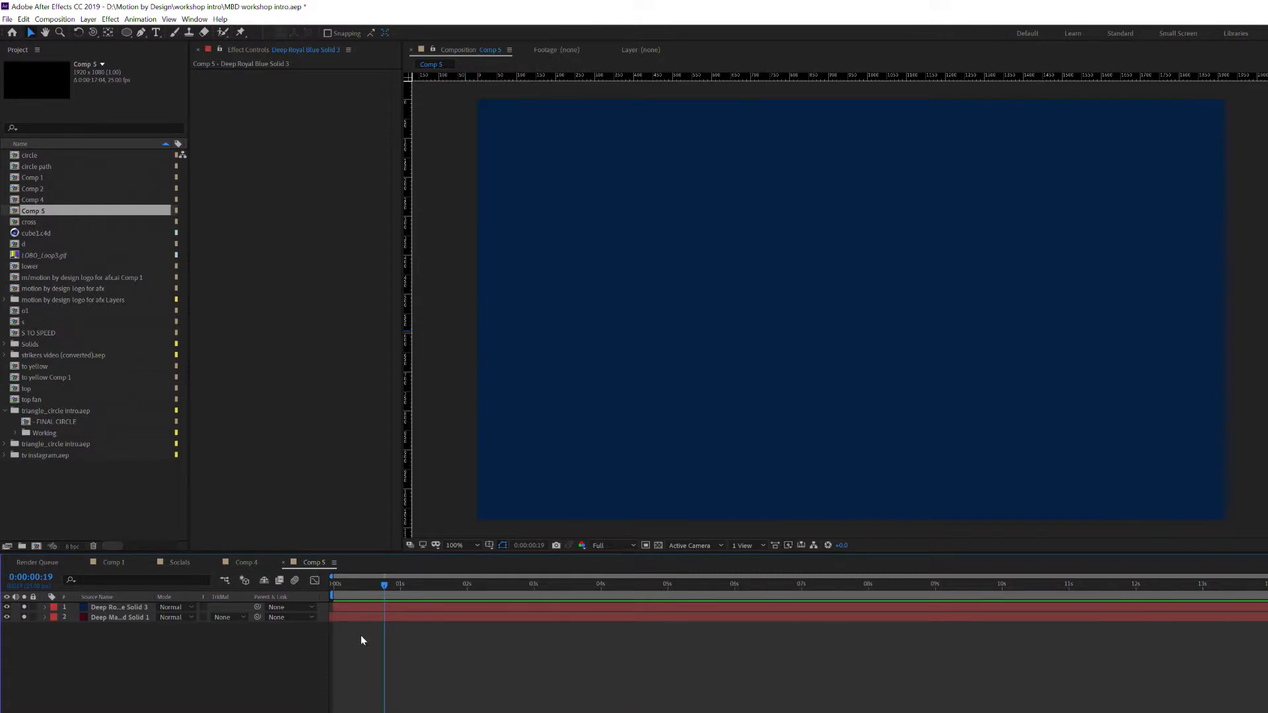
Select both solid layers and reveal their keyframed properties
{"action": "key", "text": "ctrl+a"}
{"action": "left_click", "coordinate": [135, 664]}
{"action": "left_click", "coordinate": [125, 607]}
{"action": "left_click", "coordinate": [129, 616], "text": "shift"}
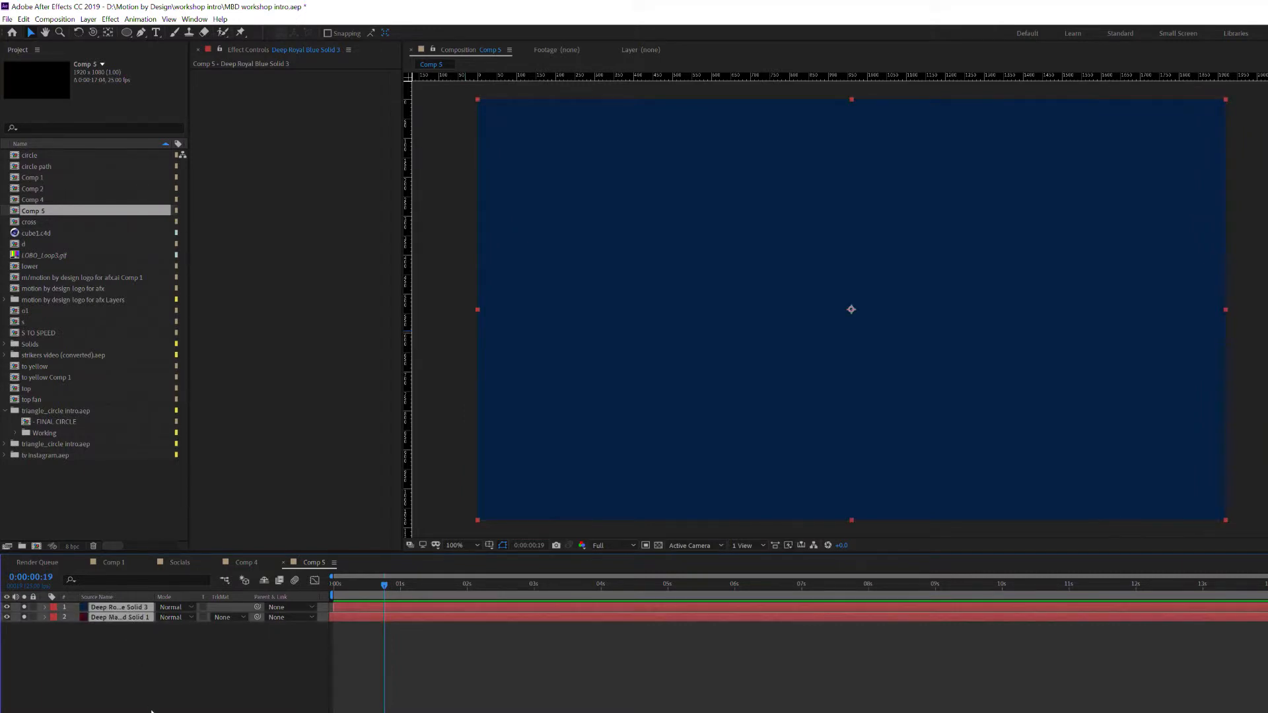
{"action": "left_click", "coordinate": [152, 711]}
{"action": "left_click", "coordinate": [135, 614]}
{"action": "key", "text": "u"}
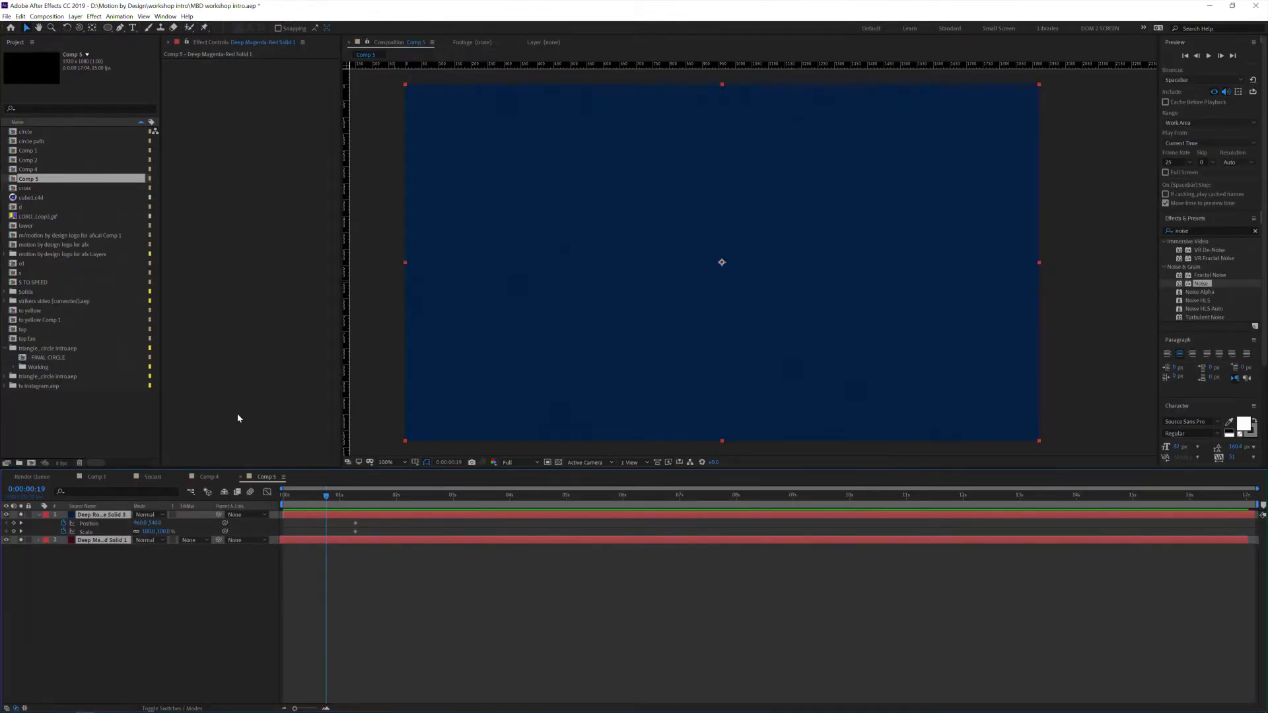
Switch to Comp 1, select all its layers and collapse their open properties
{"action": "left_click", "coordinate": [96, 476]}
{"action": "left_click", "coordinate": [360, 590]}
{"action": "scroll", "coordinate": [521, 582], "scroll_direction": "down", "scroll_amount": 2}
{"action": "scroll", "coordinate": [521, 582], "scroll_direction": "up", "scroll_amount": 2}
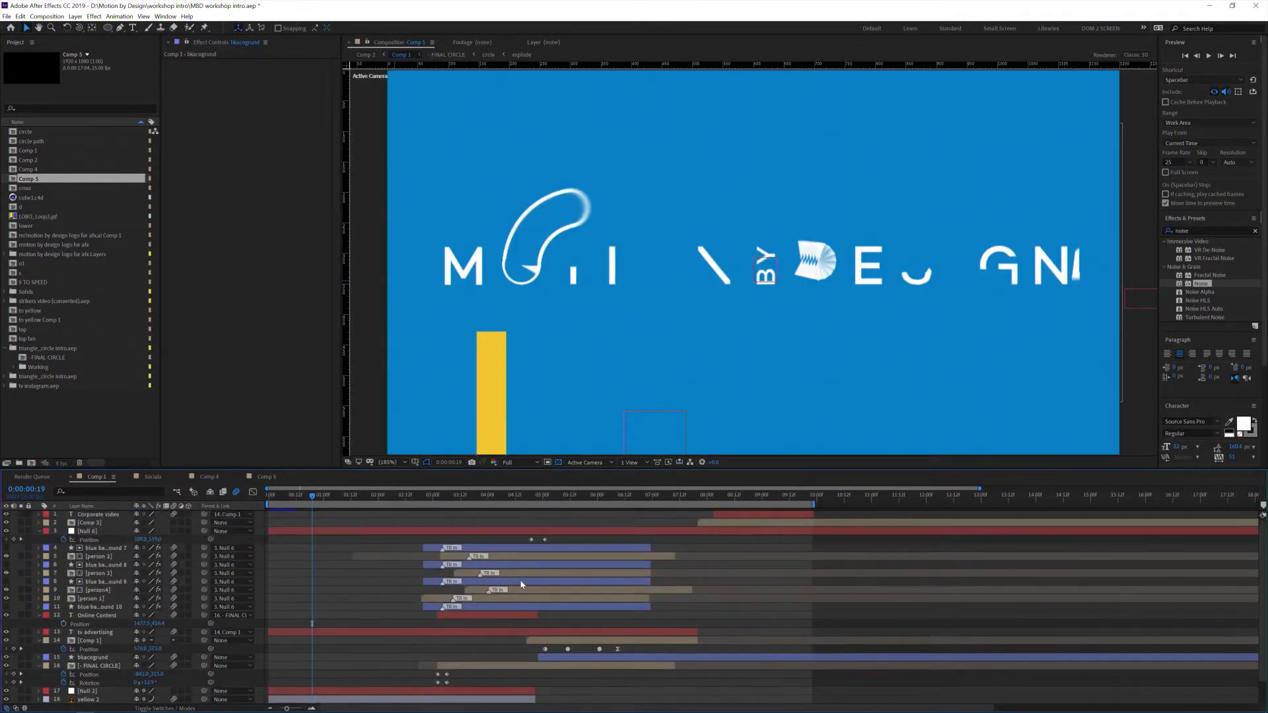
{"action": "key", "text": "ctrl+a"}
{"action": "key", "text": "y"}
{"action": "key", "text": "u"}
{"action": "left_click", "coordinate": [753, 559]}
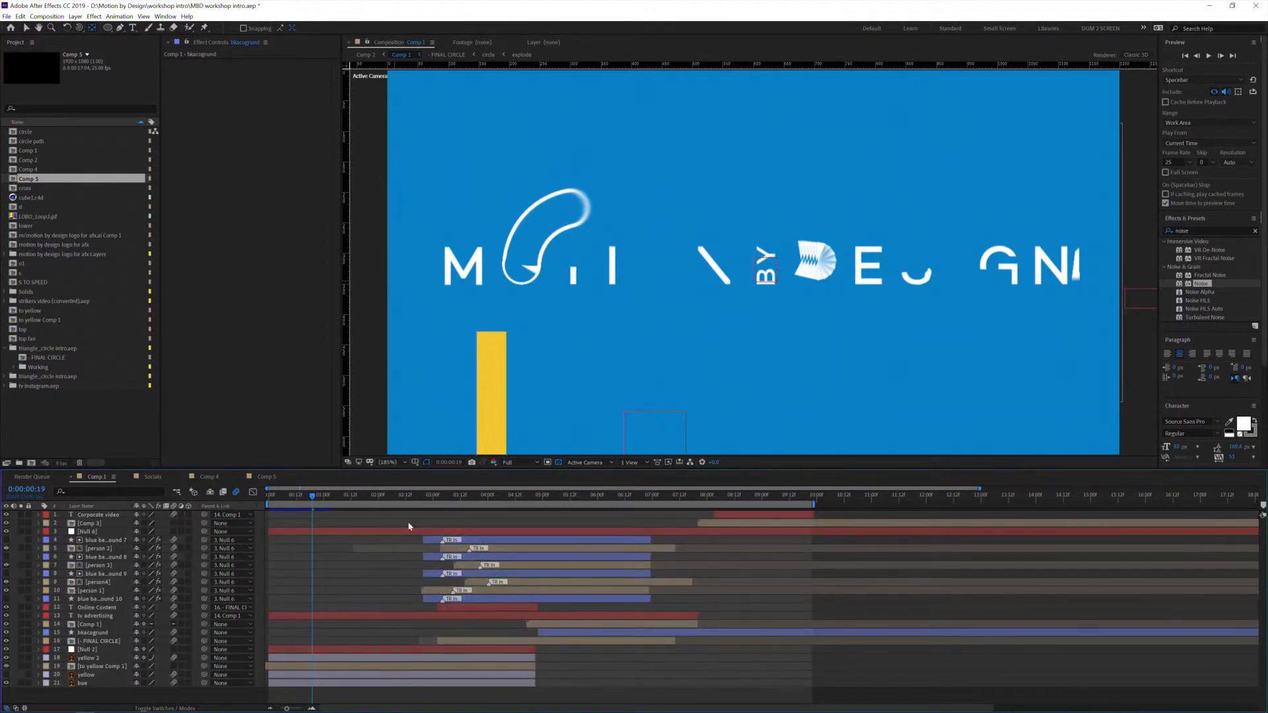
Move the current time to 0:00:01:15 and reveal the keyframed properties of all Comp 1 layers
{"action": "left_click_drag", "start_coordinate": [433, 496], "coordinate": [358, 496]}
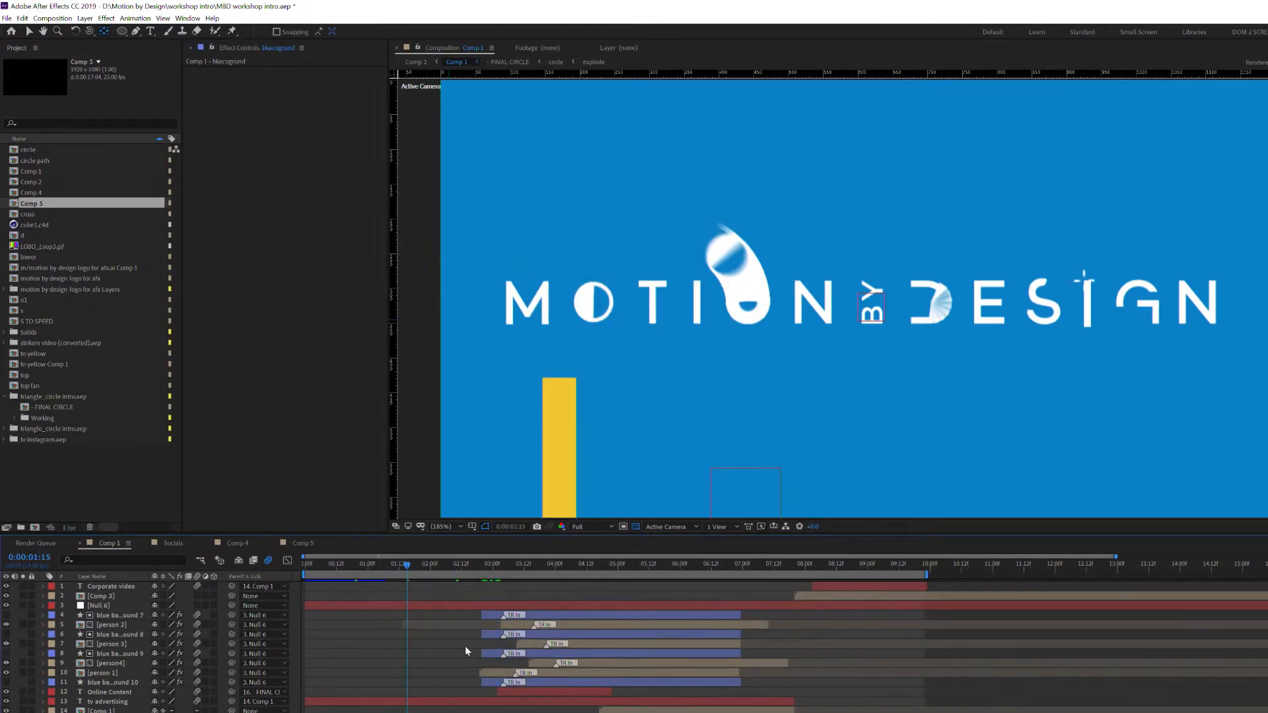
{"action": "key", "text": "ctrl+a"}
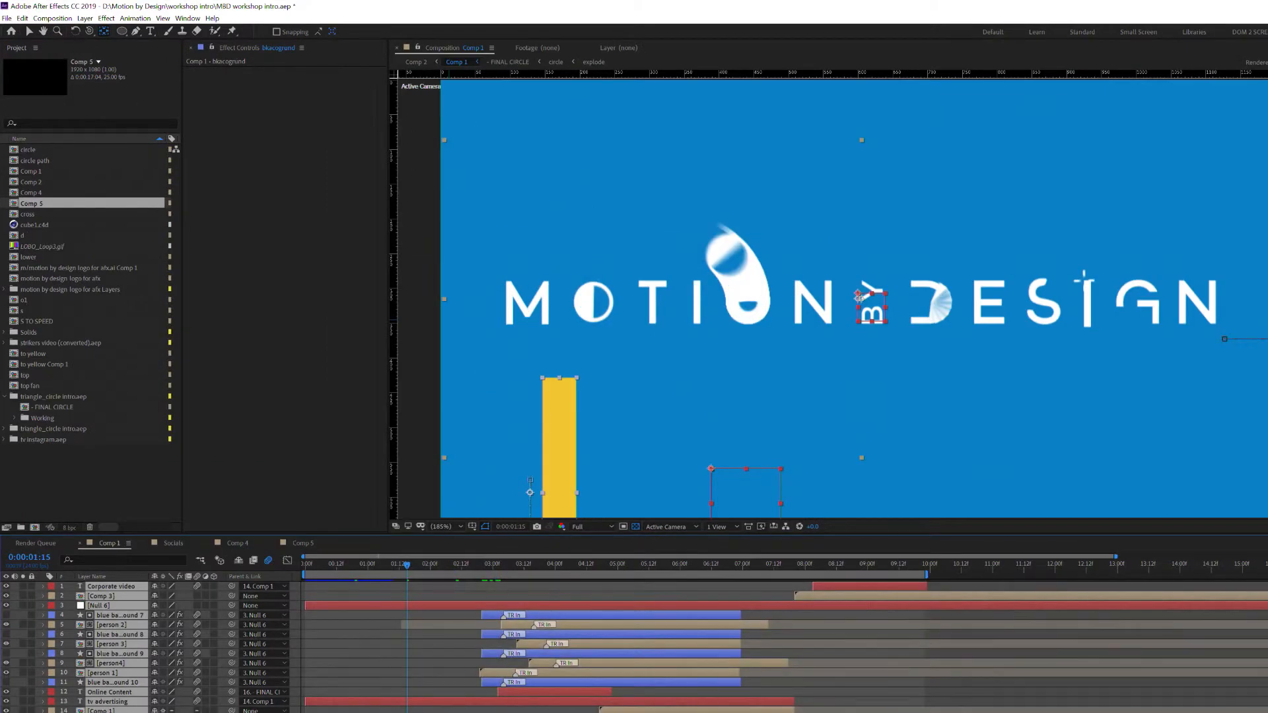
{"action": "key", "text": "u"}
{"action": "scroll", "coordinate": [450, 710], "scroll_direction": "down", "scroll_amount": 3}
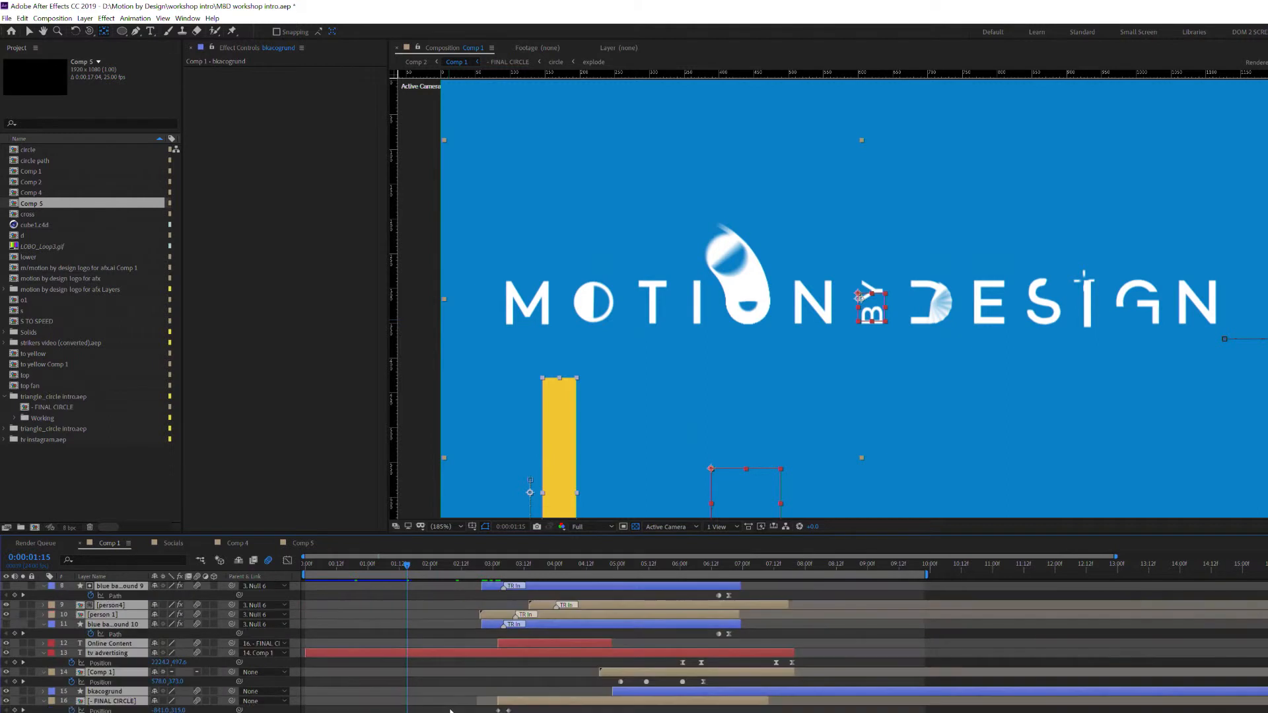
{"action": "scroll", "coordinate": [451, 711], "scroll_direction": "up", "scroll_amount": 3}
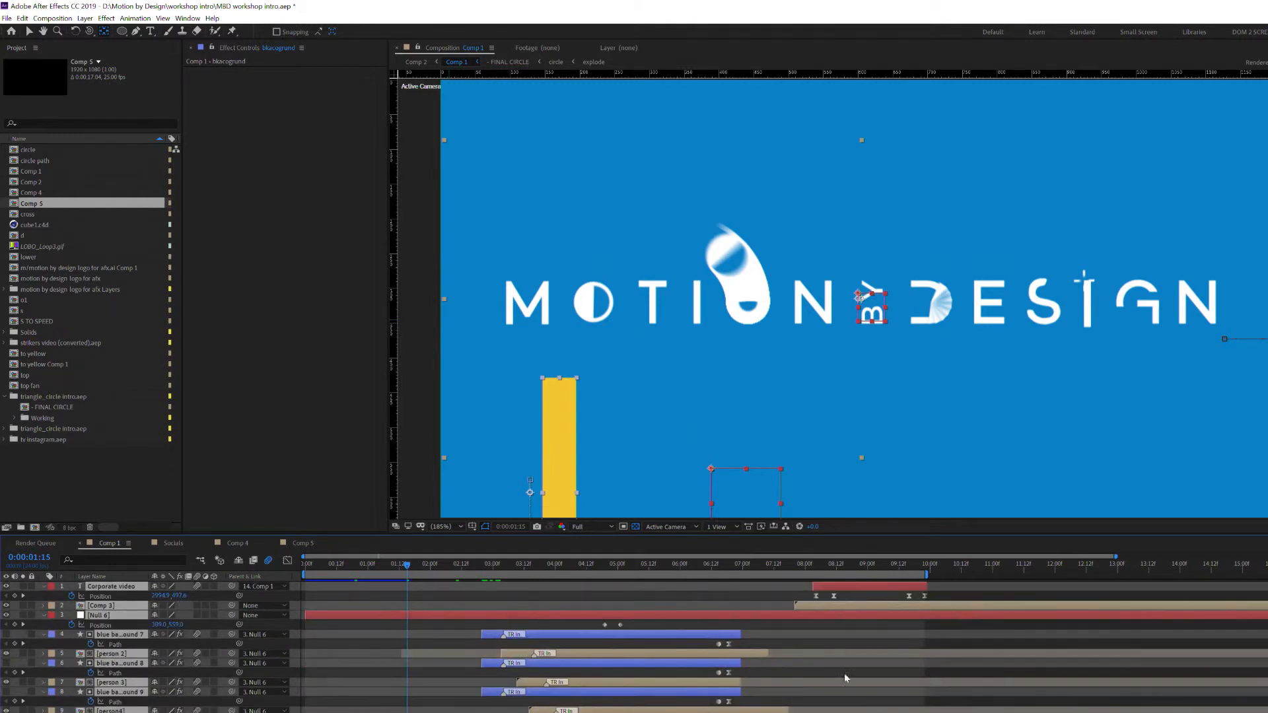
Select all Comp 1 layers again, hide their keyframed properties and clear the selection
{"action": "left_click", "coordinate": [445, 629]}
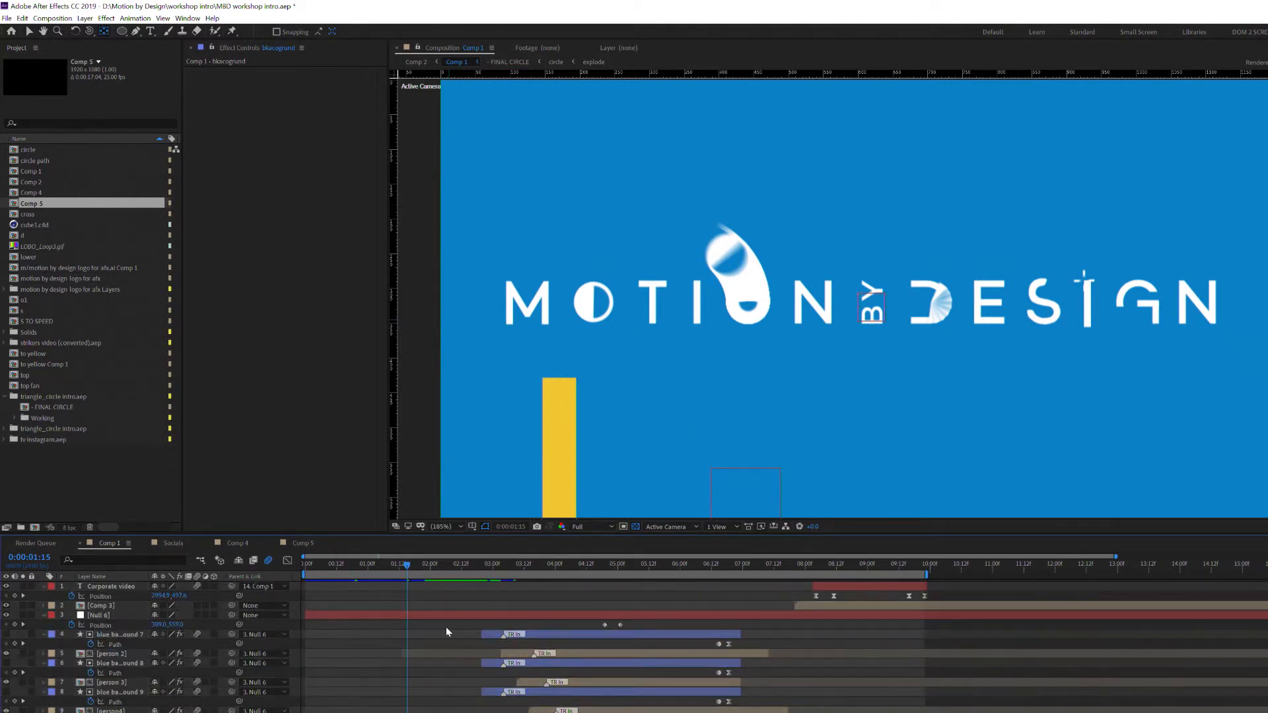
{"action": "key", "text": "ctrl+a"}
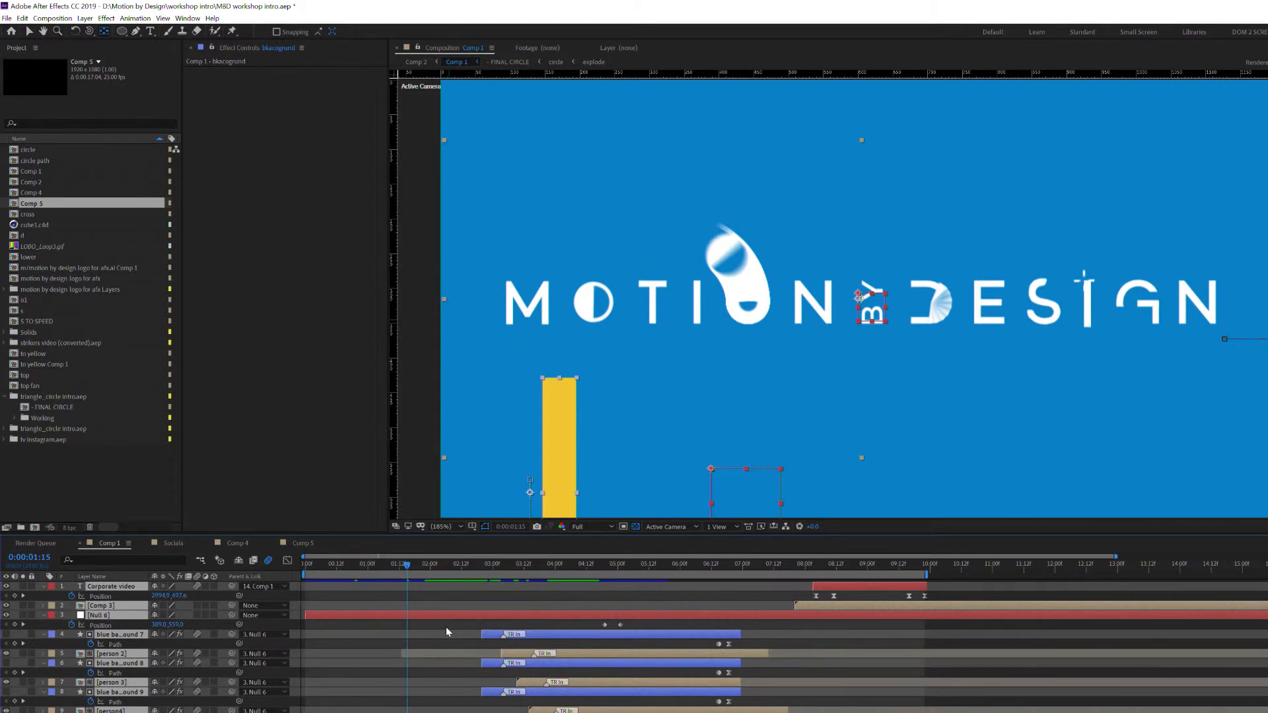
{"action": "left_click", "coordinate": [420, 681]}
{"action": "key", "text": "ctrl+a"}
{"action": "key", "text": "u"}
{"action": "left_click", "coordinate": [766, 655]}
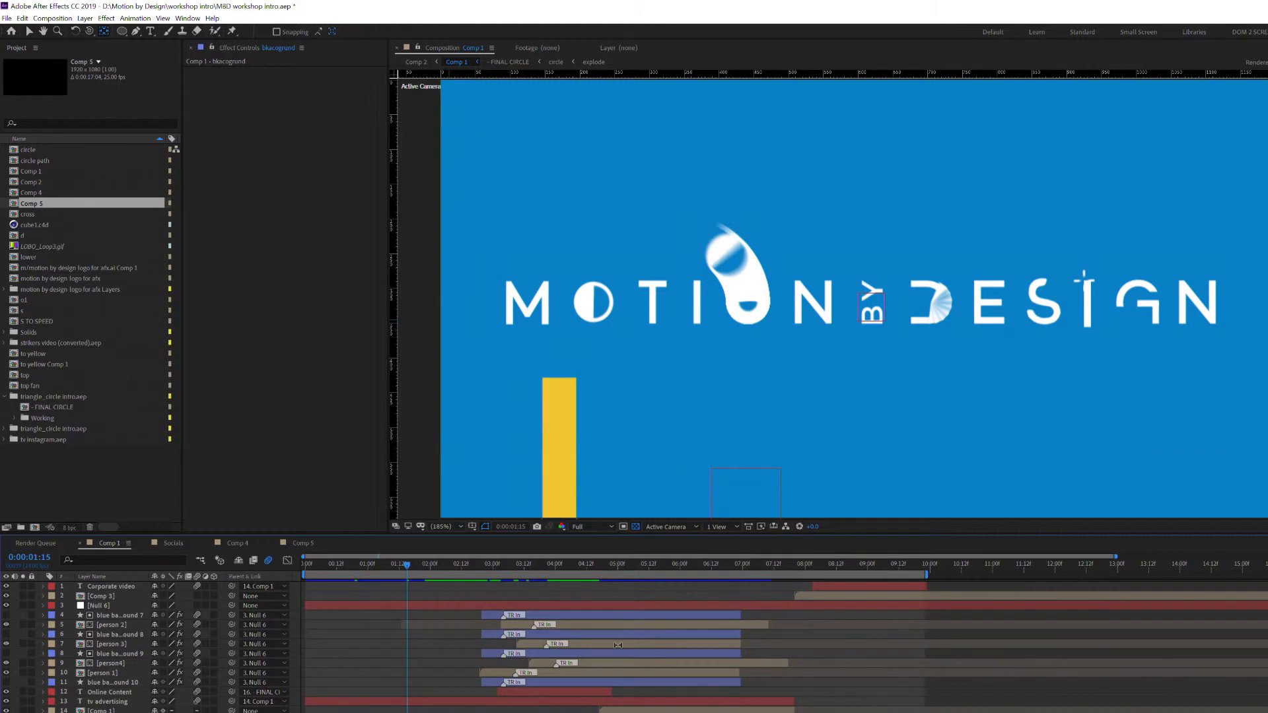
Open the nested to yellow Comp 1 composition from Comp 1
{"action": "left_click", "coordinate": [749, 291]}
{"action": "left_click", "coordinate": [83, 674]}
{"action": "left_click", "coordinate": [81, 663]}
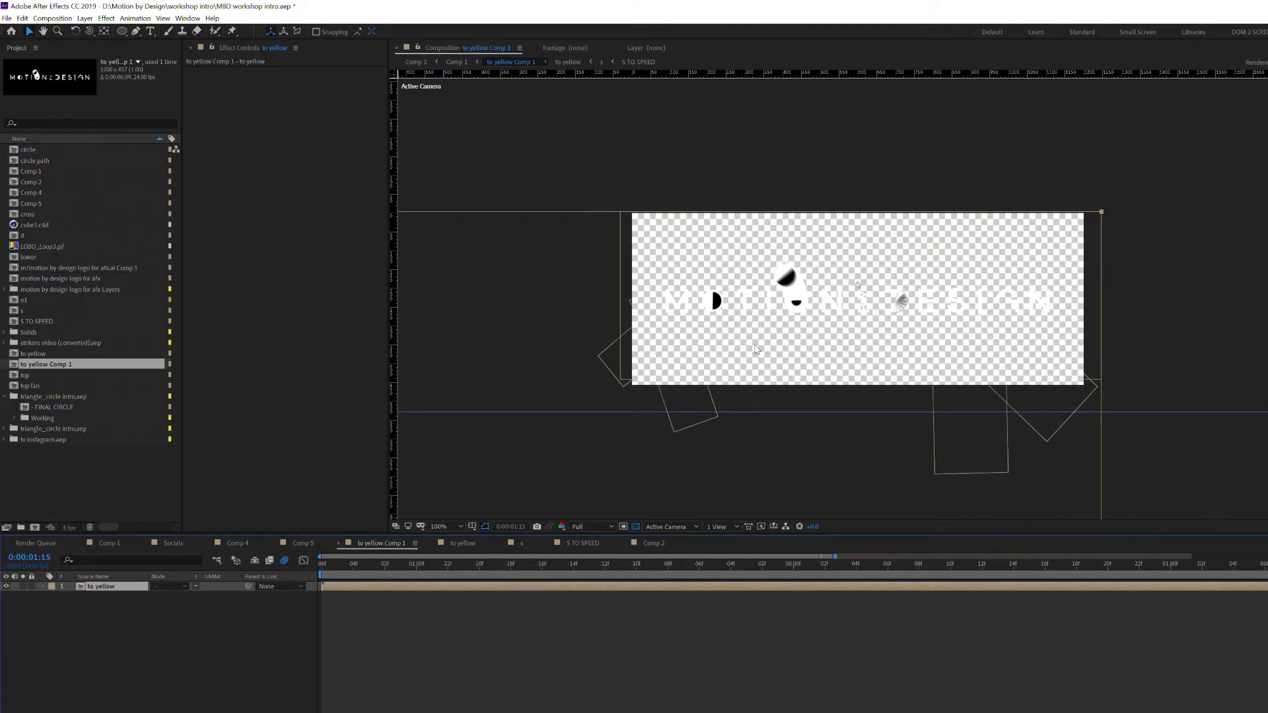
Display the Composition Mini-Flowchart of to yellow Comp 1 at several spots in the workspace
{"action": "key", "text": "Tab"}
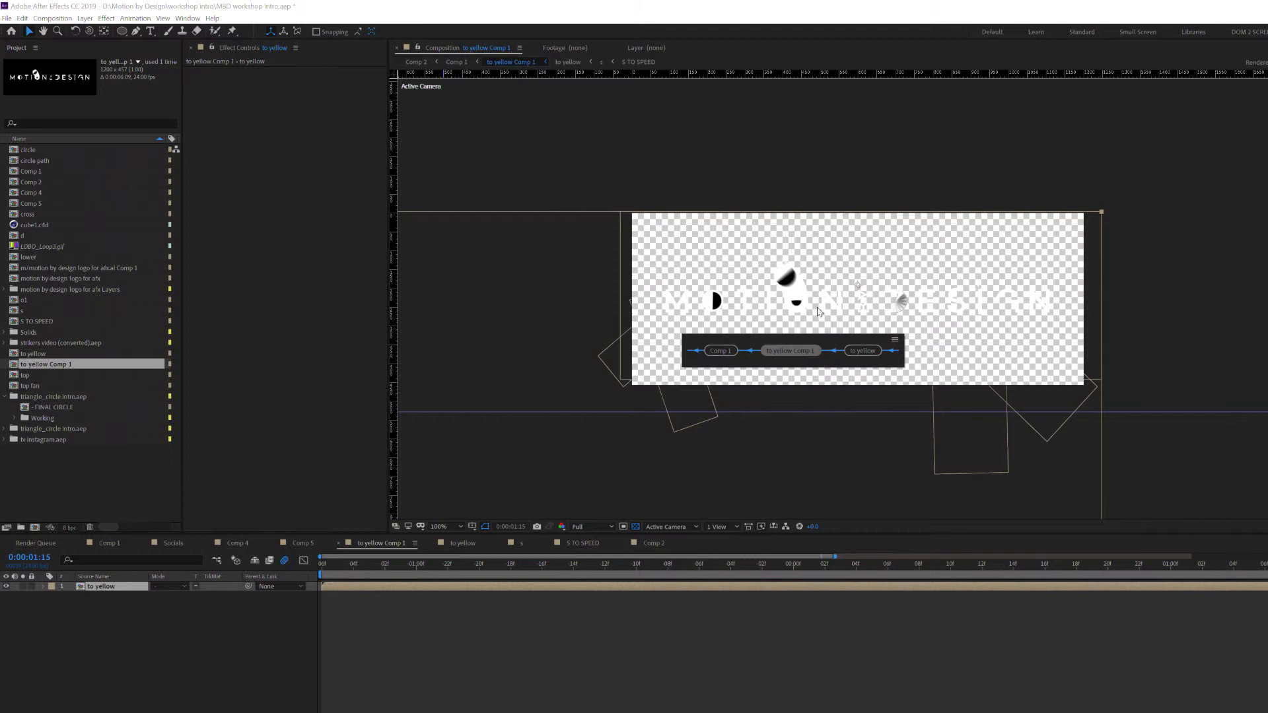
{"action": "left_click", "coordinate": [719, 411]}
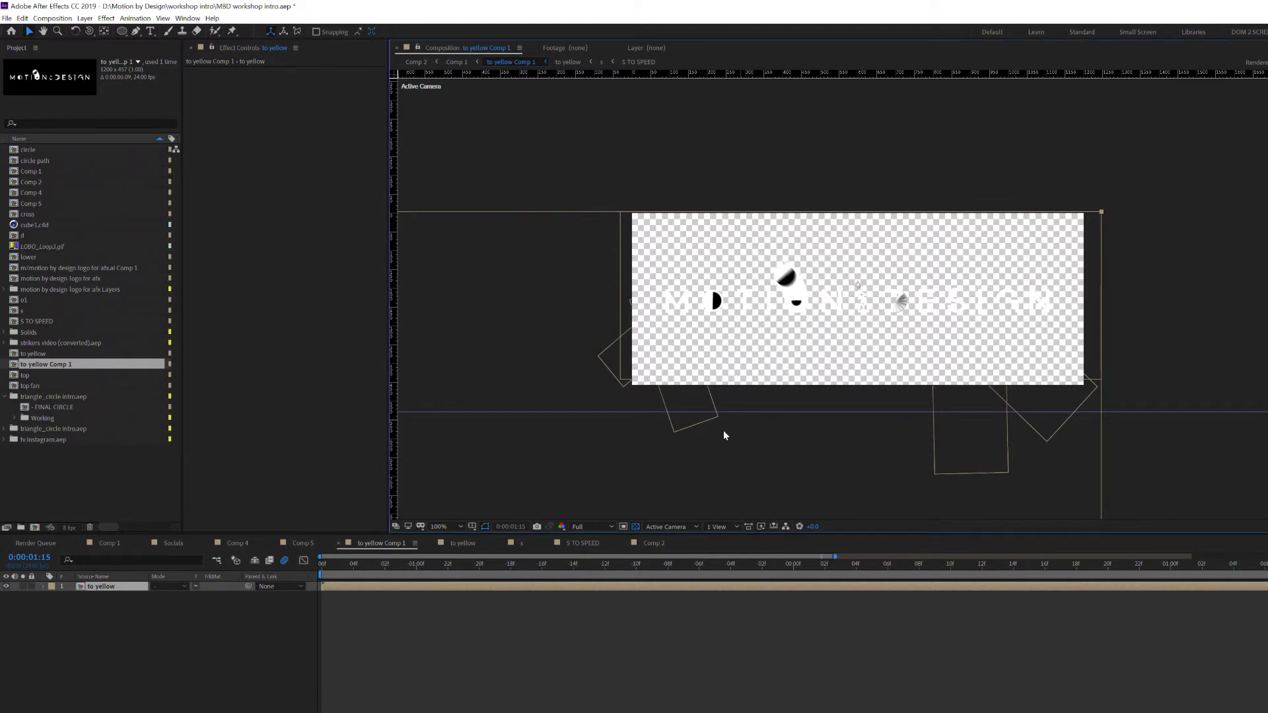
{"action": "key", "text": "Tab"}
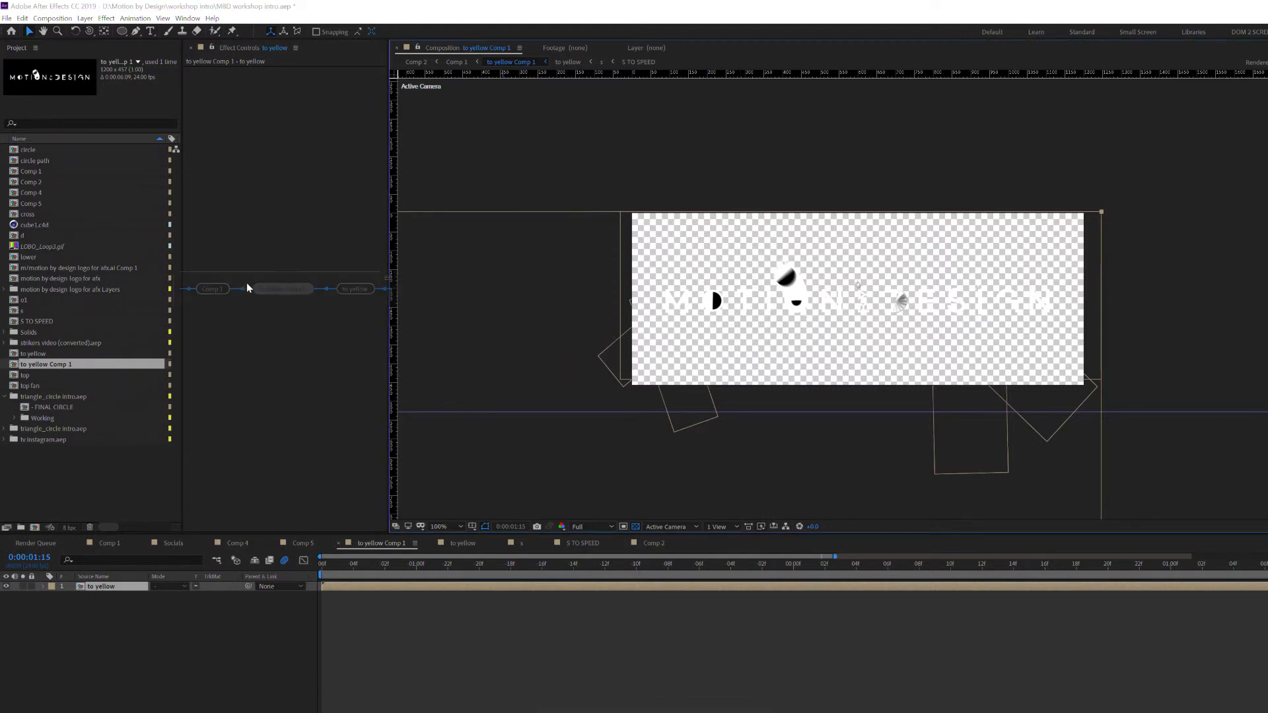
{"action": "key", "text": "Tab"}
{"action": "key", "text": "Tab"}
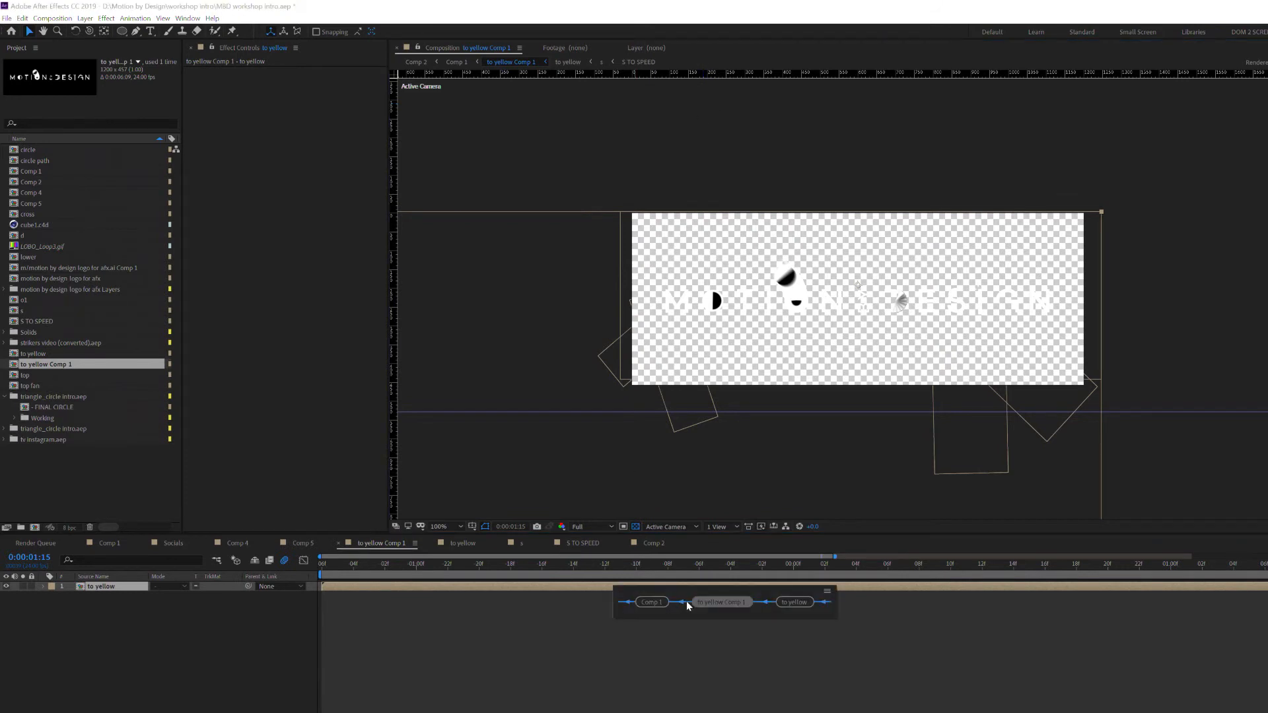
{"action": "key", "text": "Tab"}
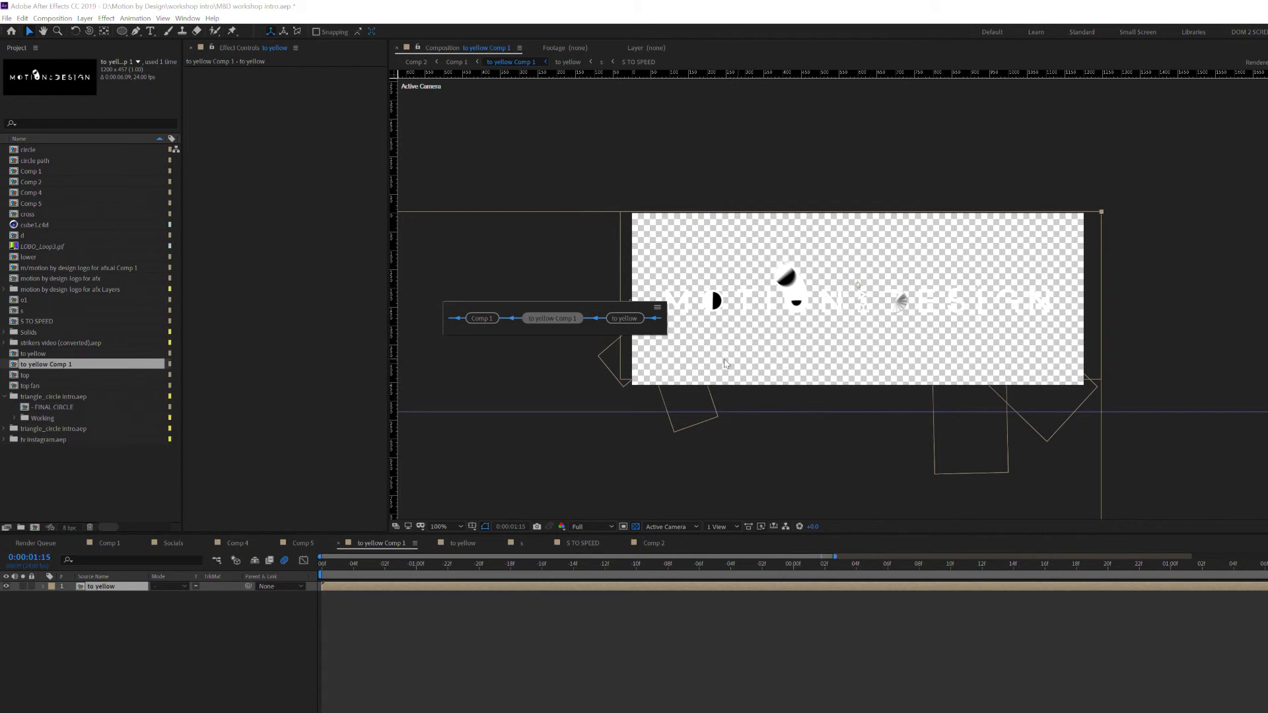
Open the nested to yellow composition and display its mini-flowchart
{"action": "left_click", "coordinate": [88, 614]}
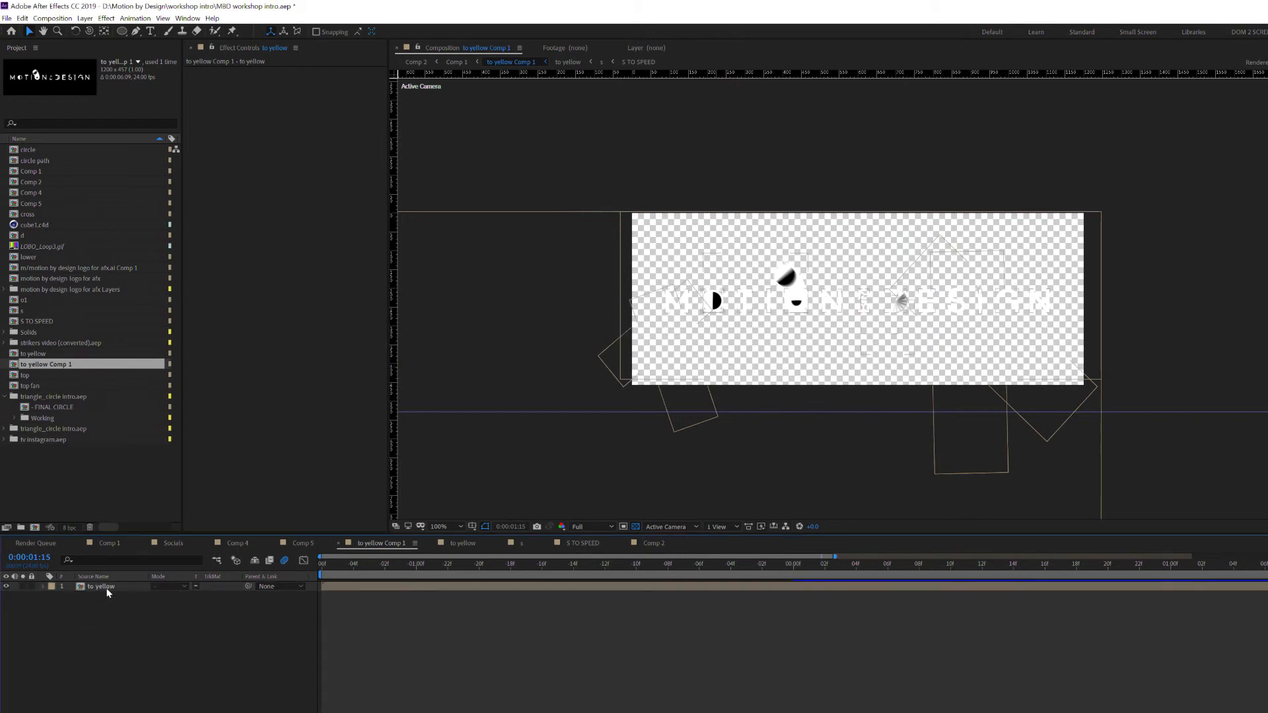
{"action": "double_click", "coordinate": [106, 586]}
{"action": "key", "text": "Tab"}
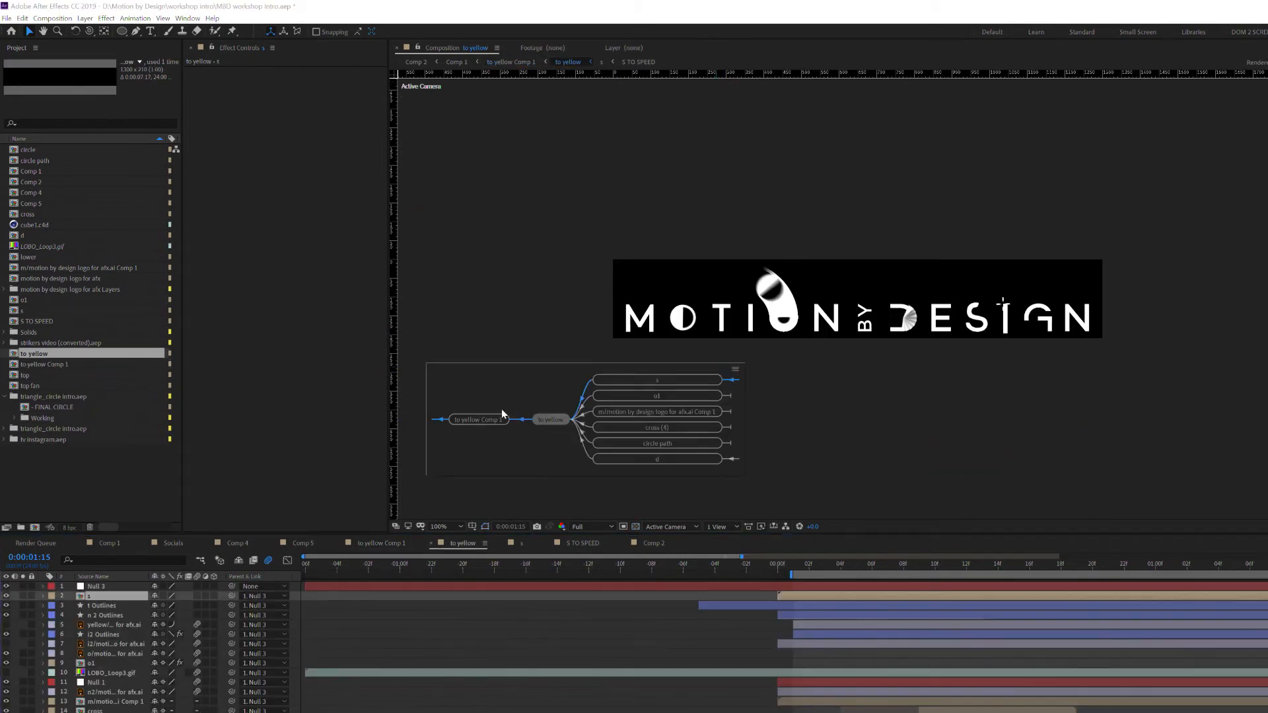
Go up to to yellow Comp 1 and back into to yellow through the mini-flowchart
{"action": "left_click", "coordinate": [450, 415]}
{"action": "key", "text": "Tab"}
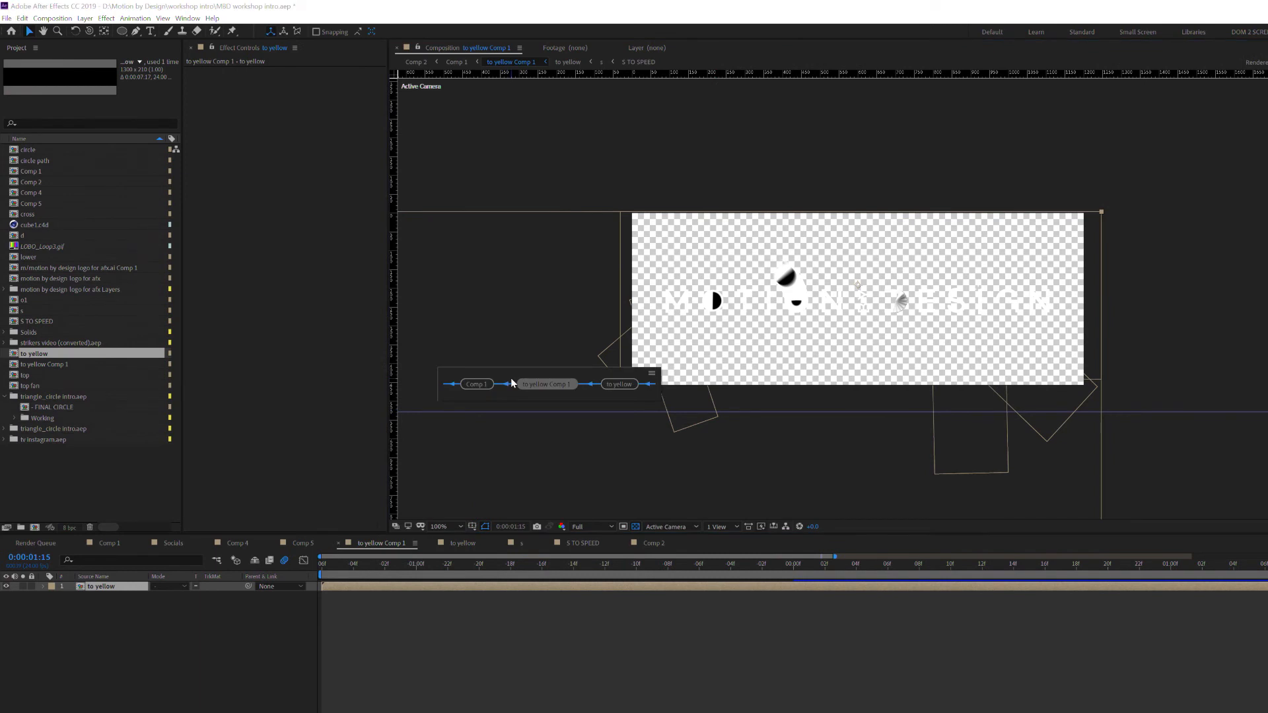
{"action": "left_click", "coordinate": [619, 385]}
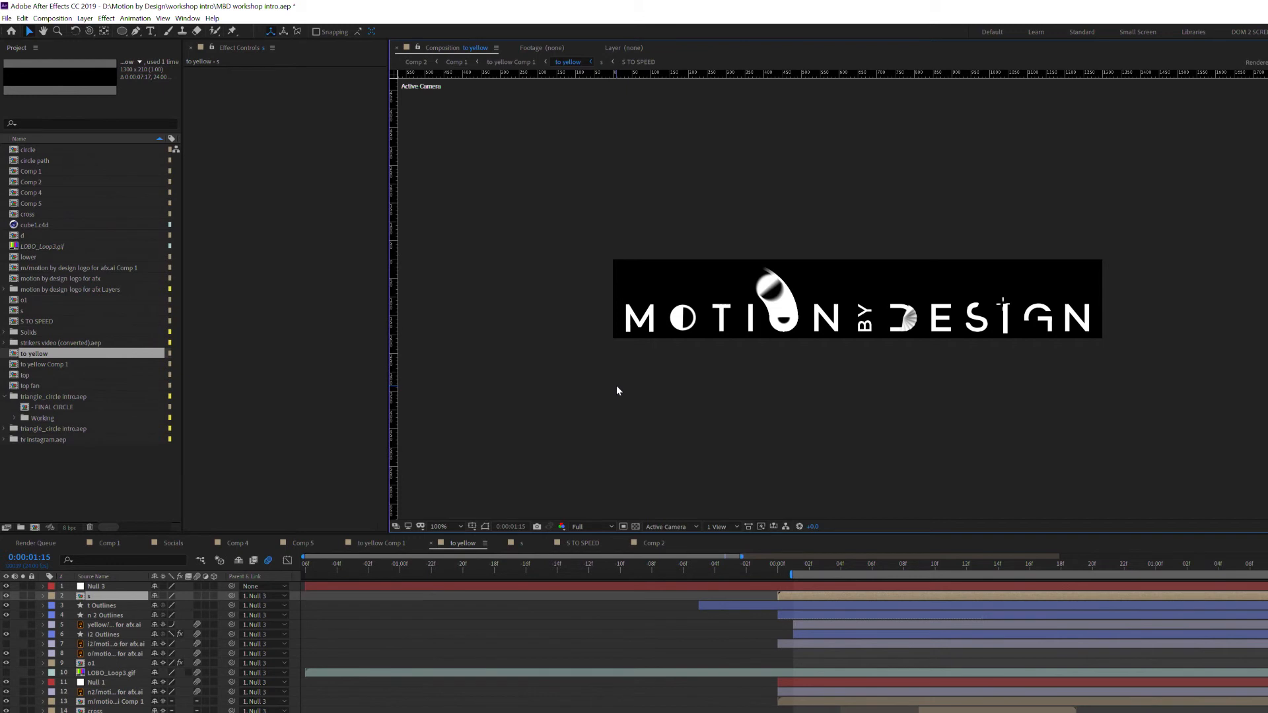
Trace the mini-flowchart upstream from to yellow through Comp 1 and open Comp 2
{"action": "key", "text": "Tab"}
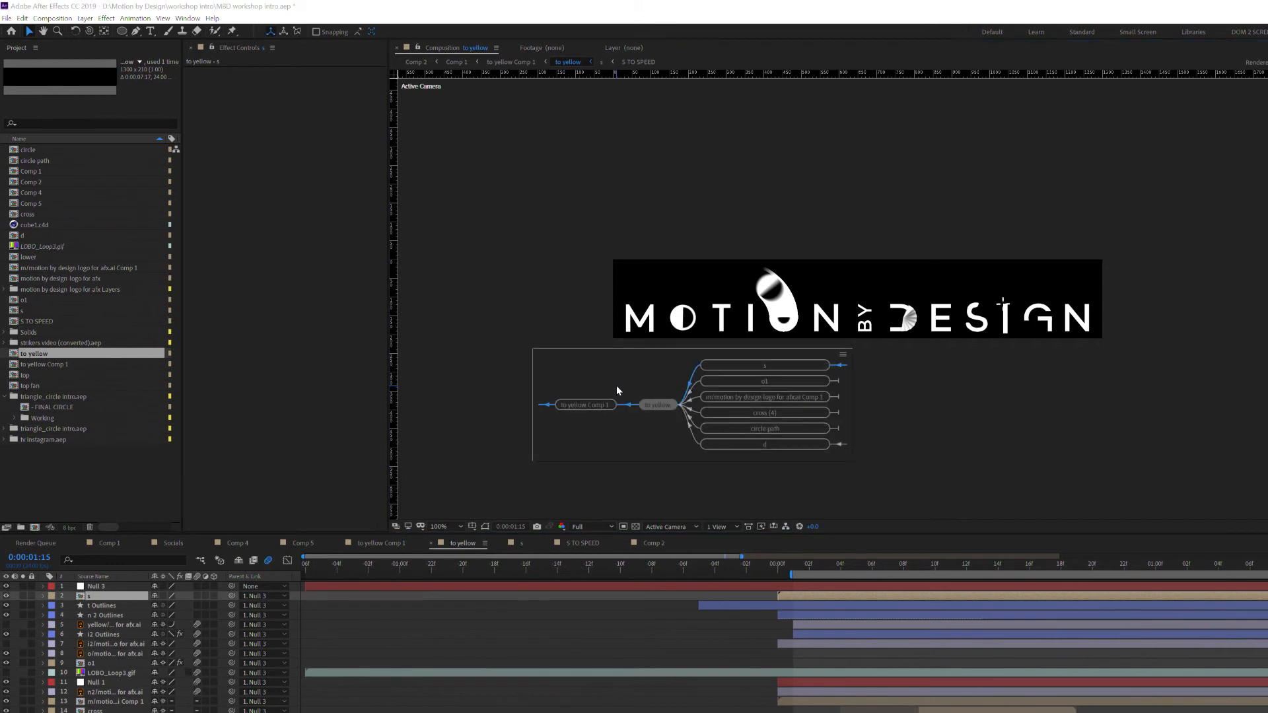
{"action": "left_click", "coordinate": [547, 404]}
{"action": "left_click", "coordinate": [552, 393]}
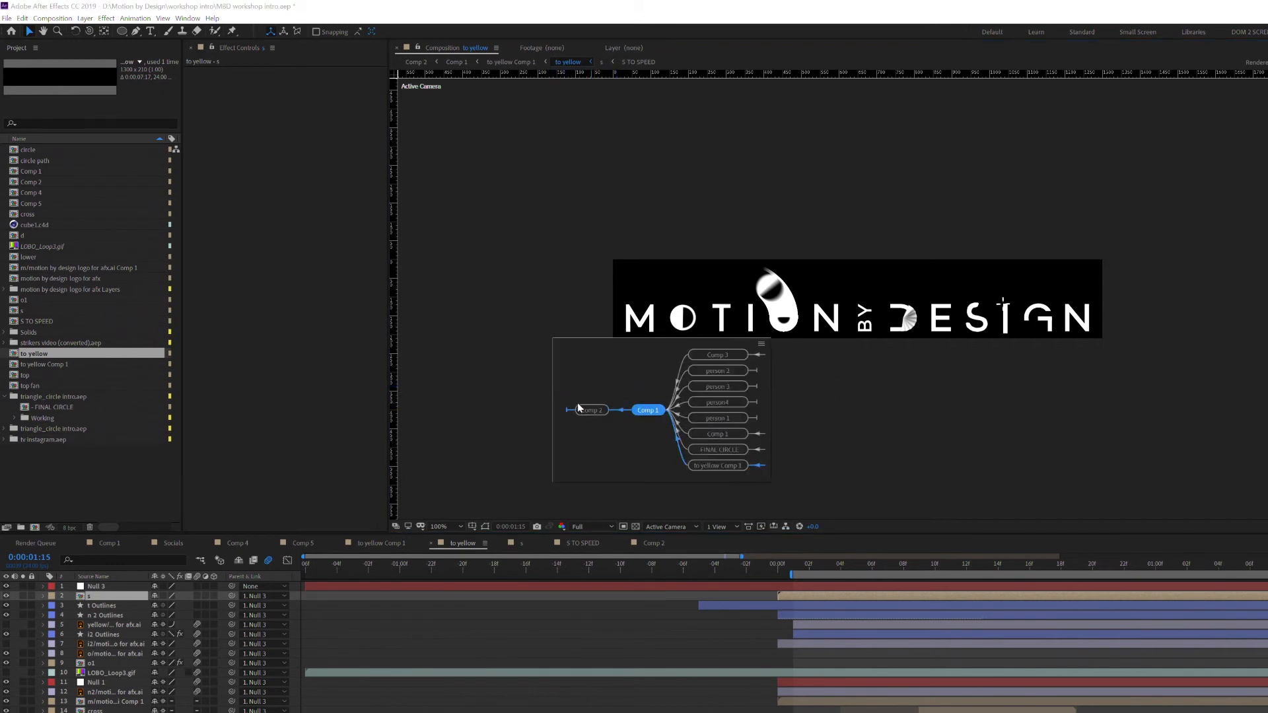
{"action": "left_click", "coordinate": [567, 409]}
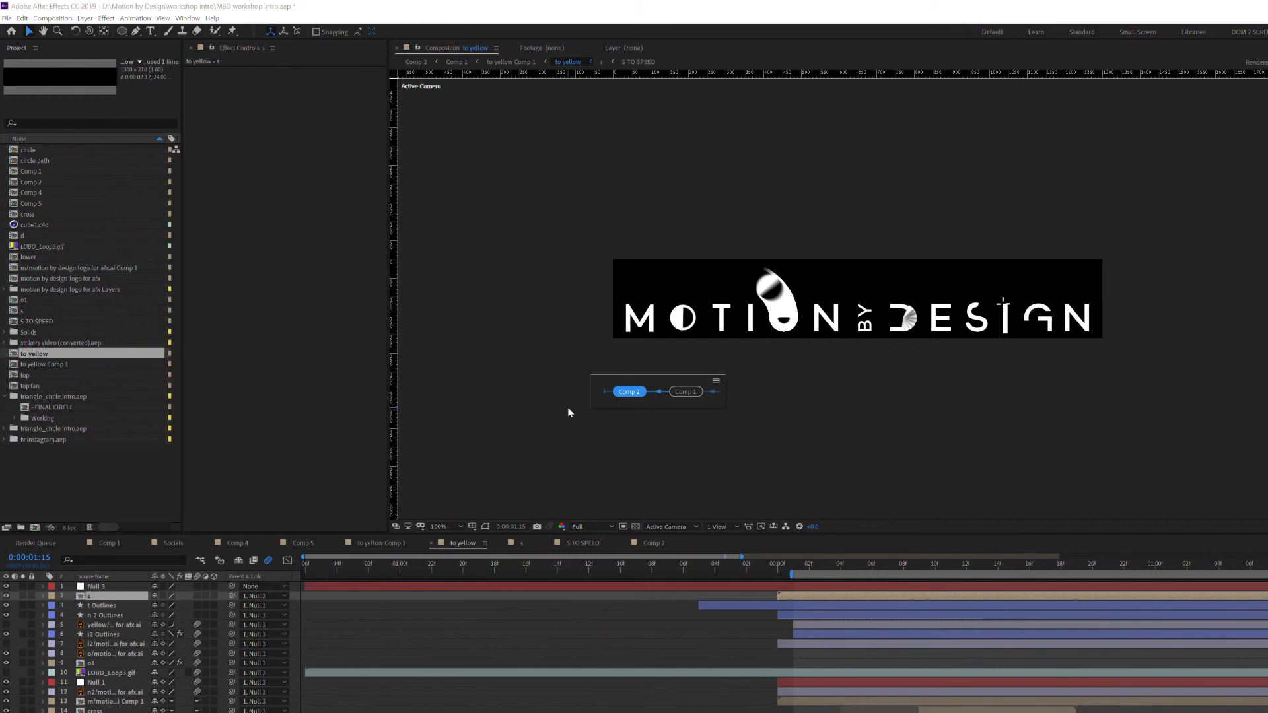
{"action": "left_click", "coordinate": [629, 391]}
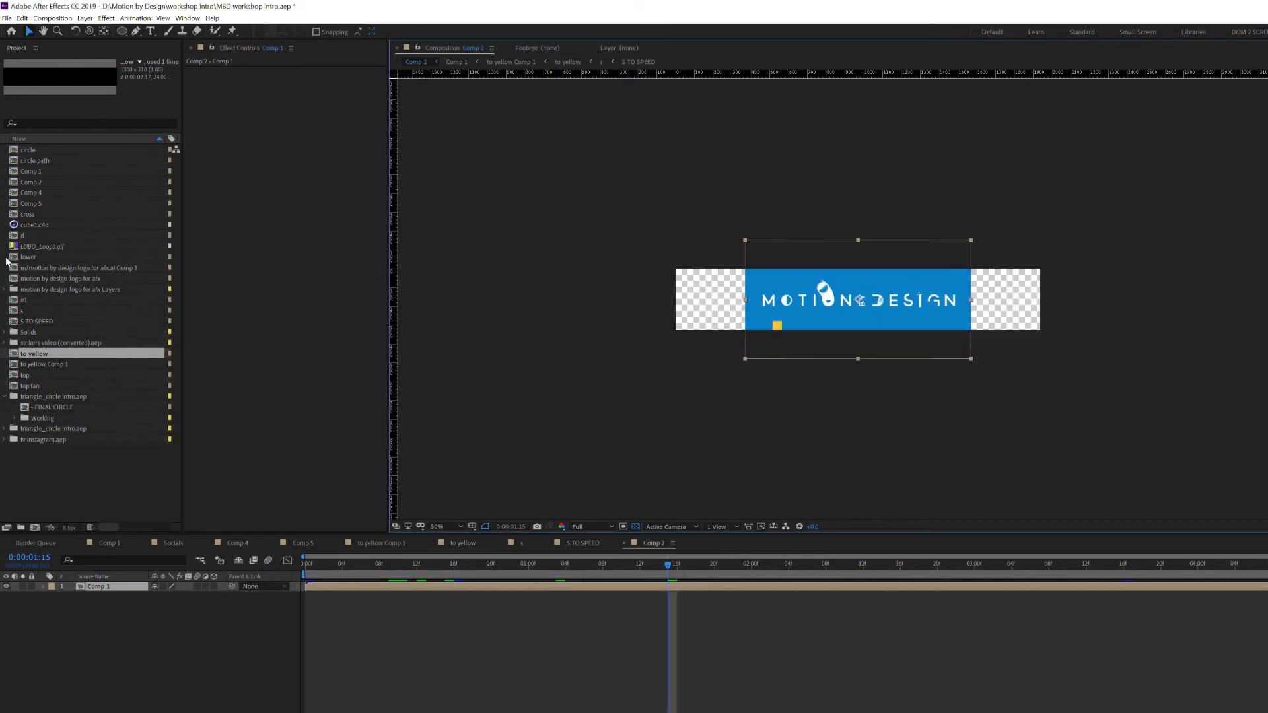
Select all the project items, clear that selection and select only Comp 2
{"action": "left_click", "coordinate": [50, 203]}
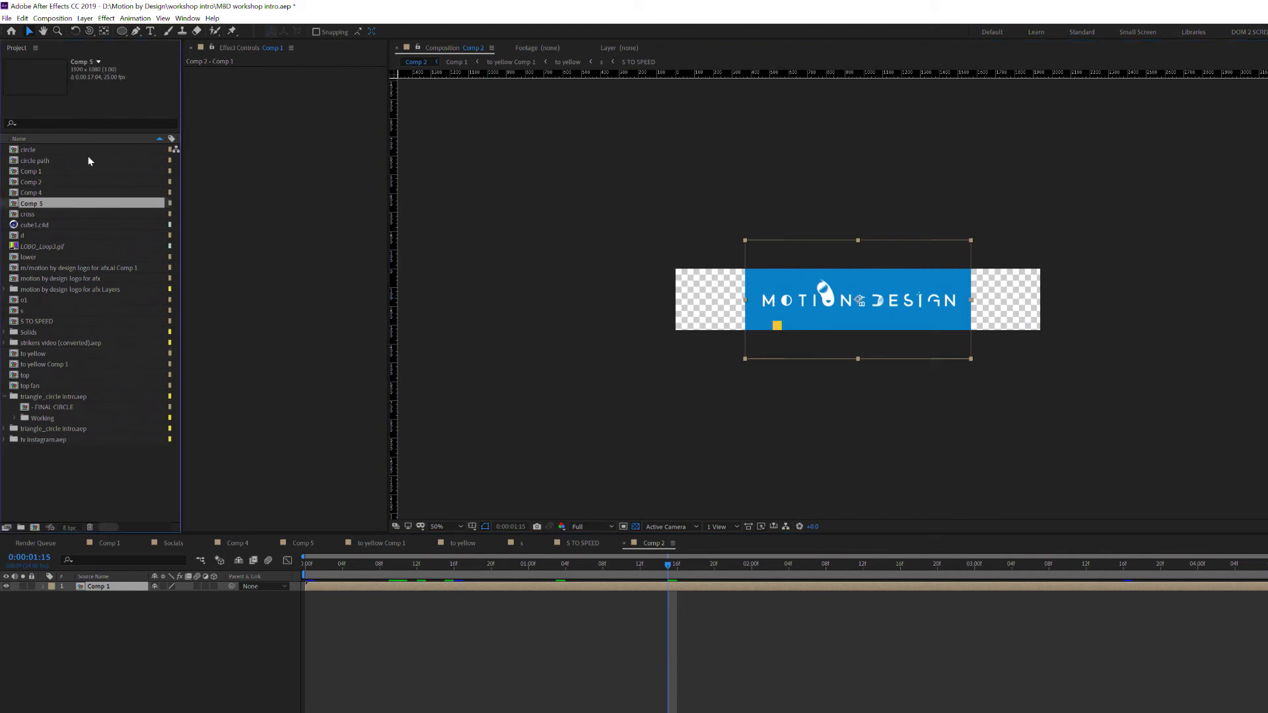
{"action": "left_click_drag", "start_coordinate": [61, 509], "coordinate": [20, 116]}
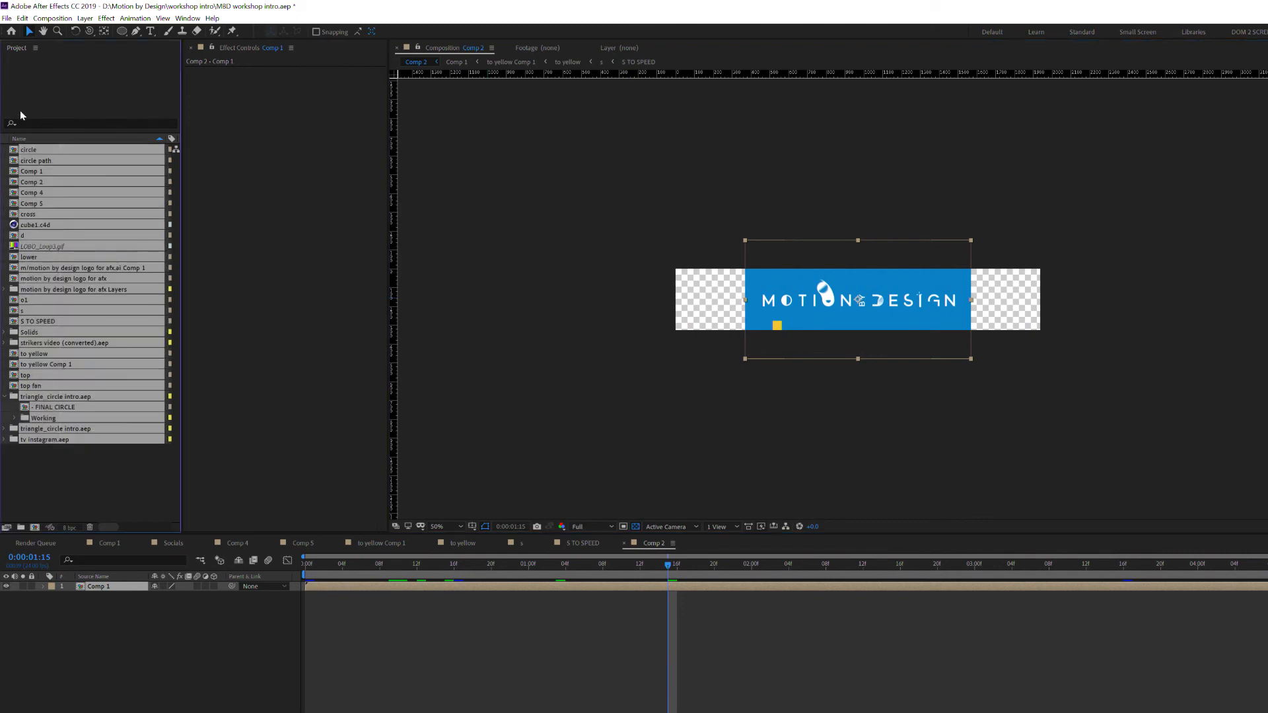
{"action": "left_click", "coordinate": [103, 455]}
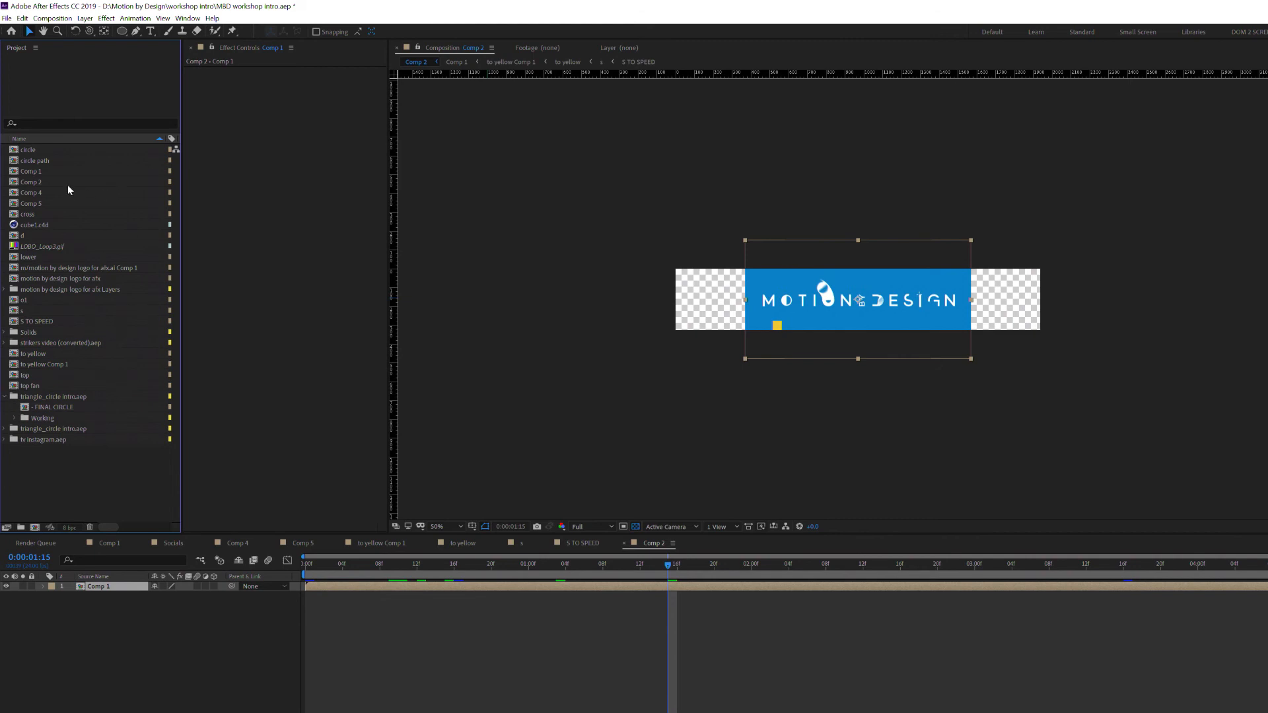
{"action": "left_click", "coordinate": [33, 181]}
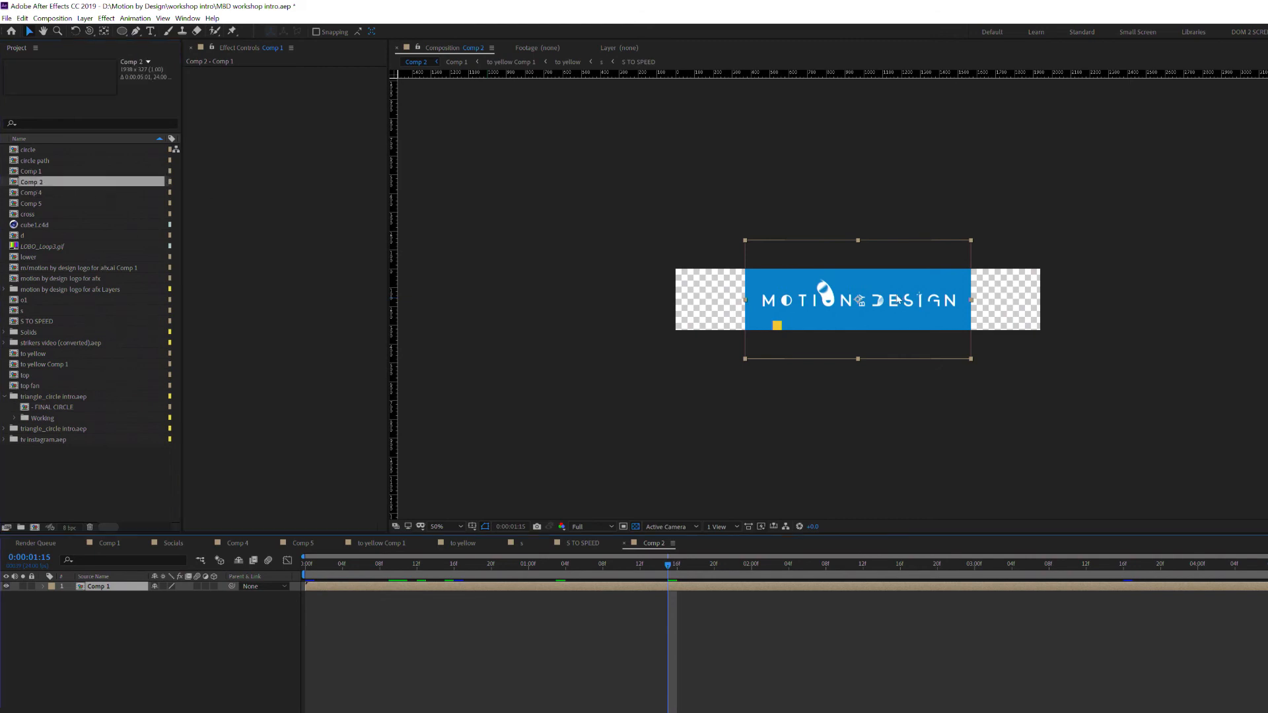
Open Comp 1 from its layer in Comp 2 and return to Comp 2 through the mini-flowchart
{"action": "left_click", "coordinate": [77, 623]}
{"action": "double_click", "coordinate": [93, 586]}
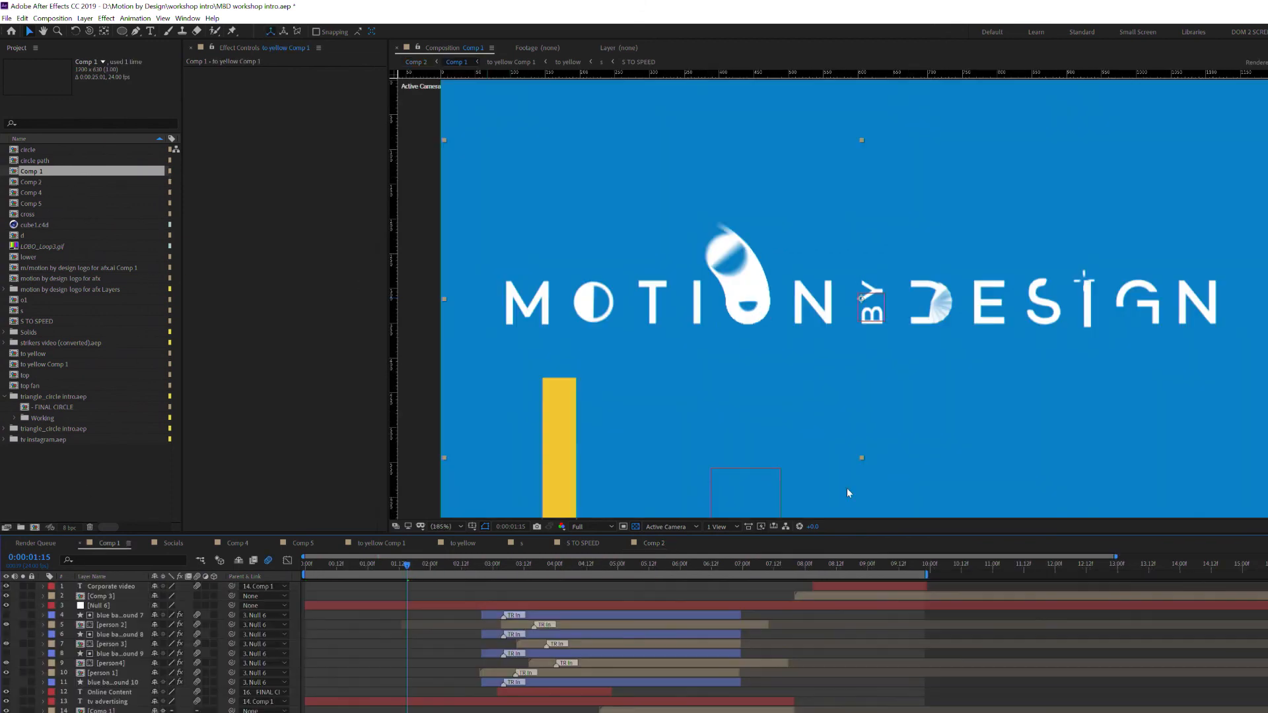
{"action": "key", "text": "Tab"}
{"action": "left_click", "coordinate": [722, 396]}
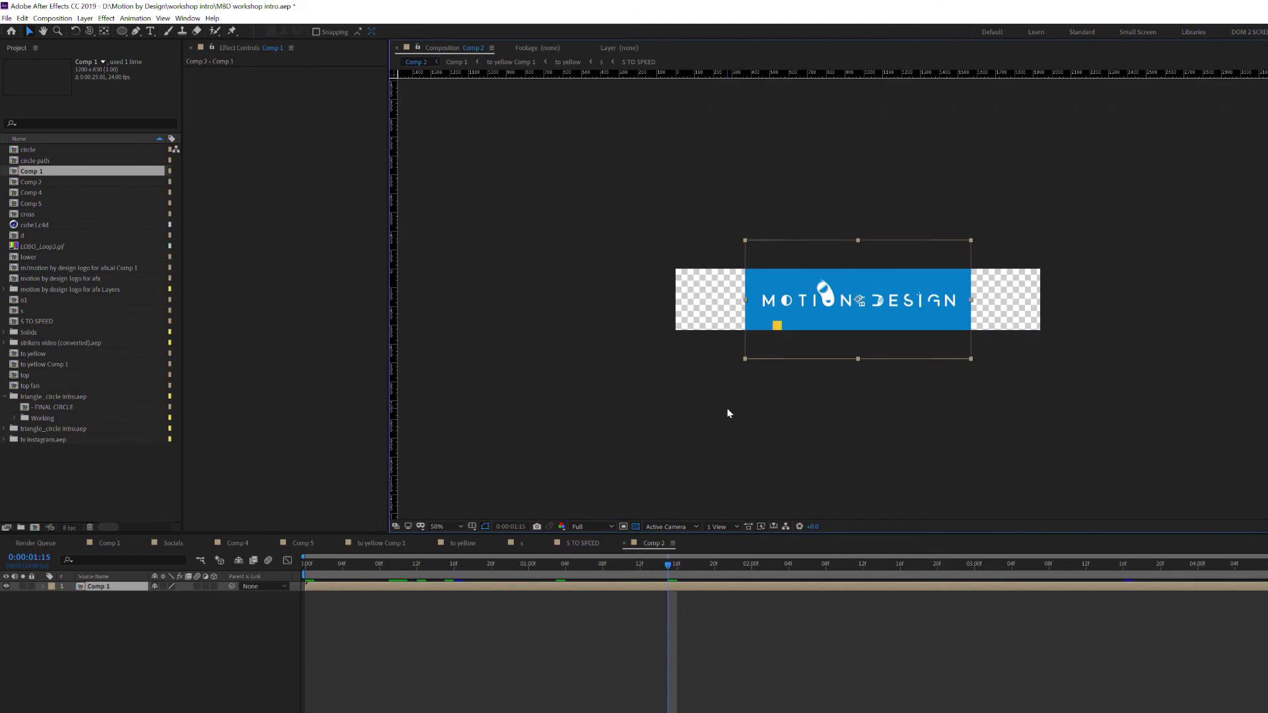